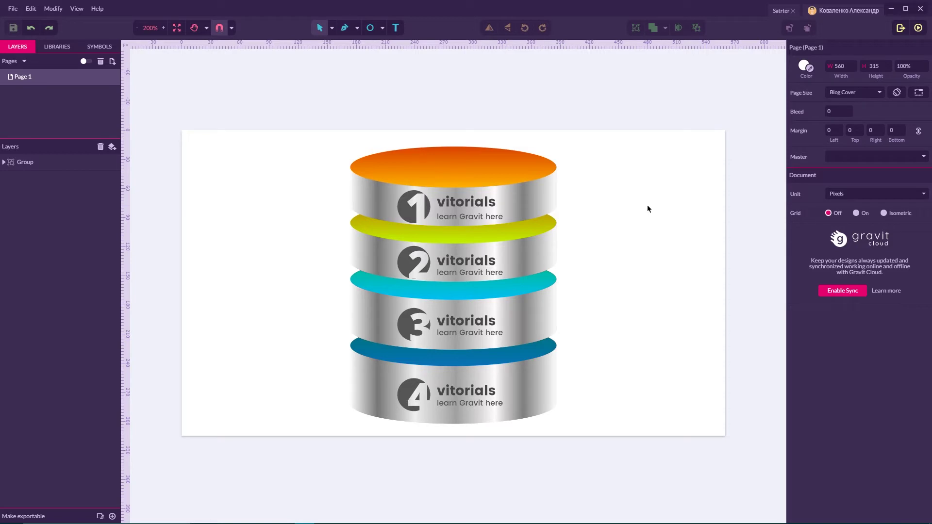
- Start a new blank Blog Cover design and zoom in on the page
left_click(12, 8)
left_click(287, 179)
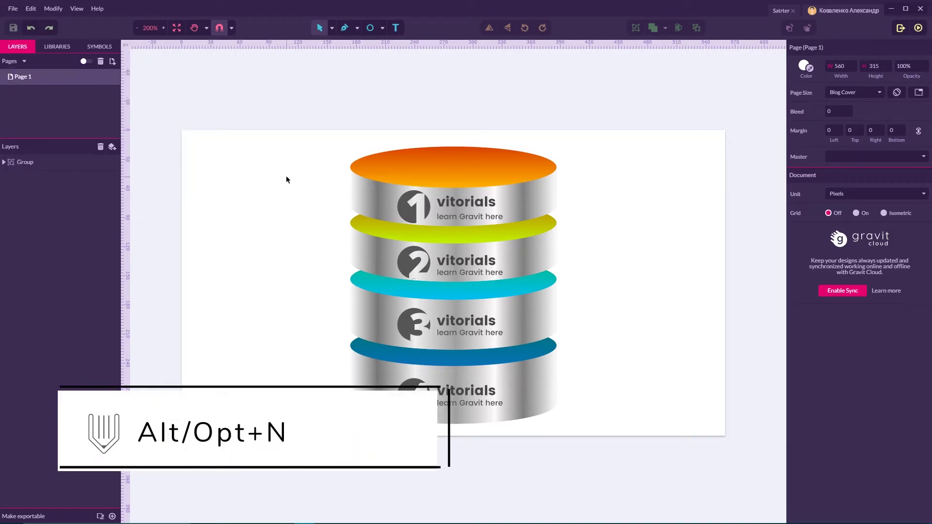
key("alt+n")
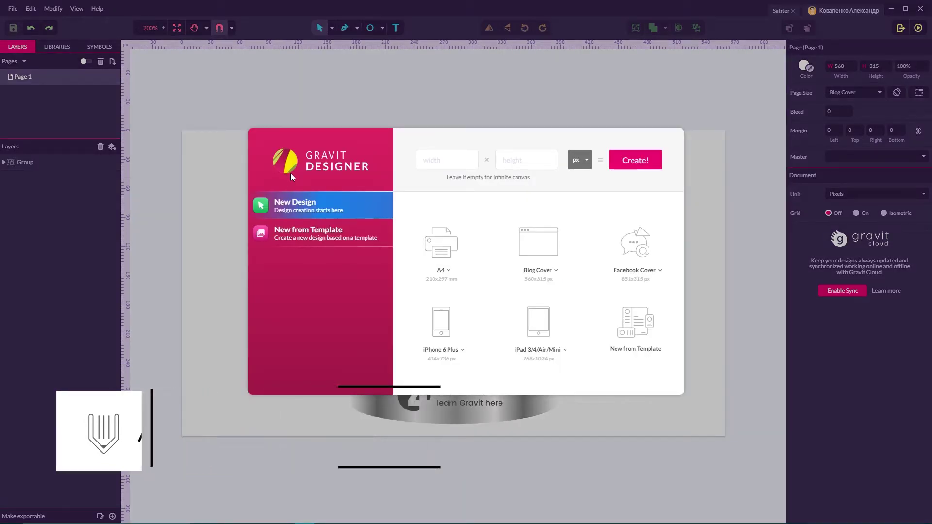
left_click(552, 250)
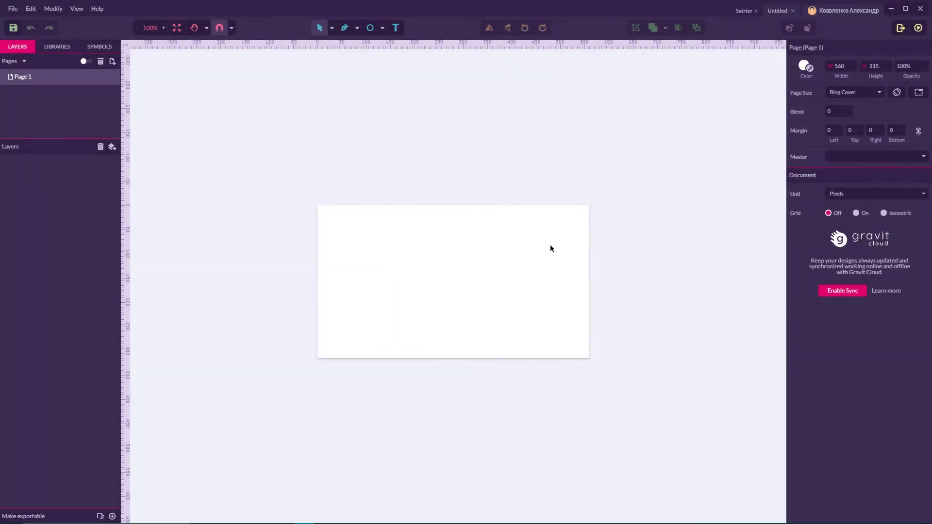
key("ctrl+plus")
key("ctrl+plus")
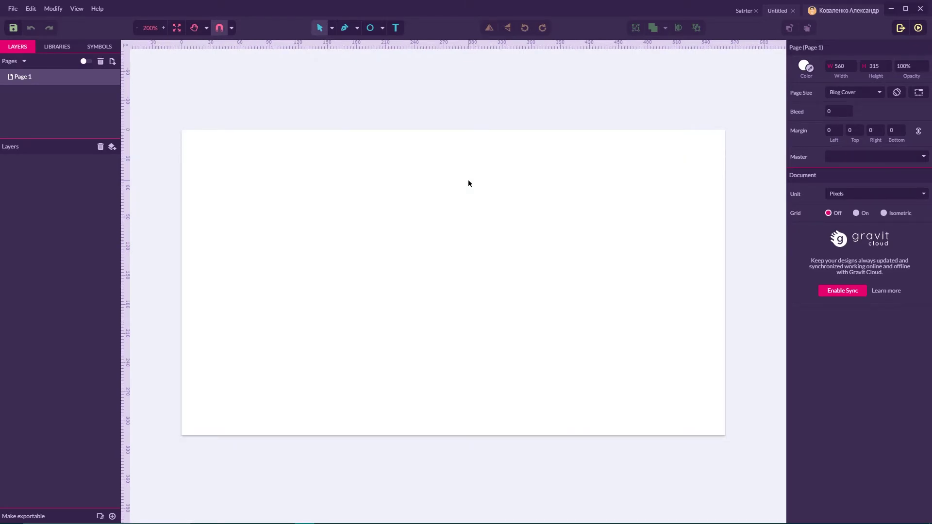
- Draw a 212×42 ellipse and move it to position 177, 83 on the page
left_click(382, 30)
left_click(390, 44)
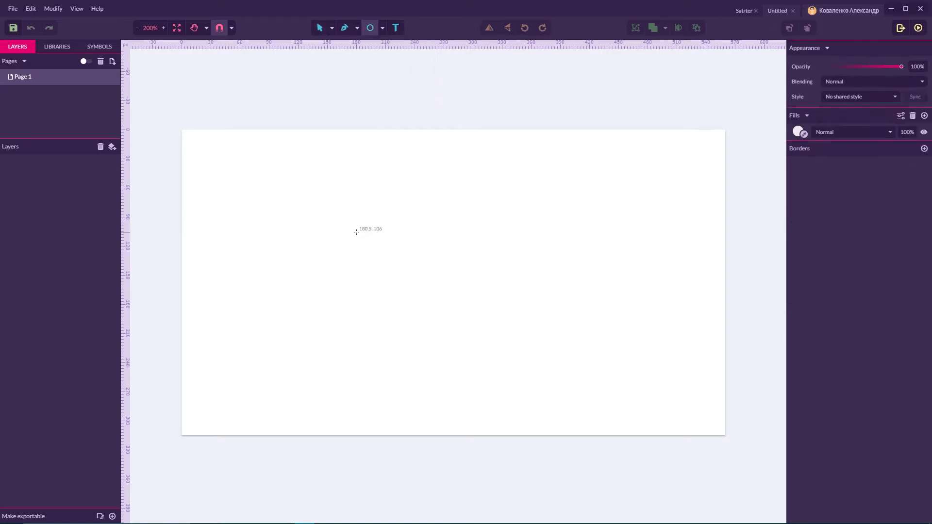
mouse_move(356, 218)
left_mouse_down()
mouse_move(580, 277)
mouse_move(561, 275)
mouse_move(562, 259)
left_mouse_up()
left_click(332, 27)
left_click(350, 44)
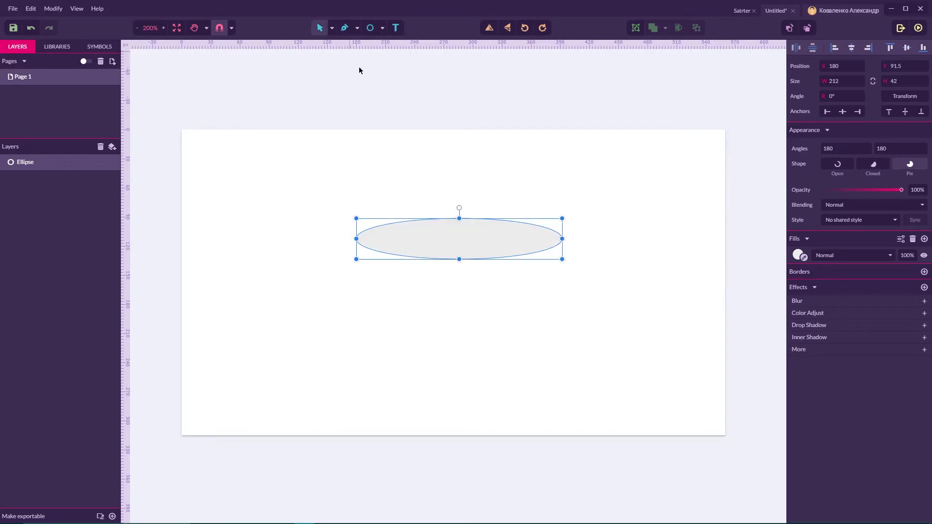
left_click_drag(463, 247, 460, 239)
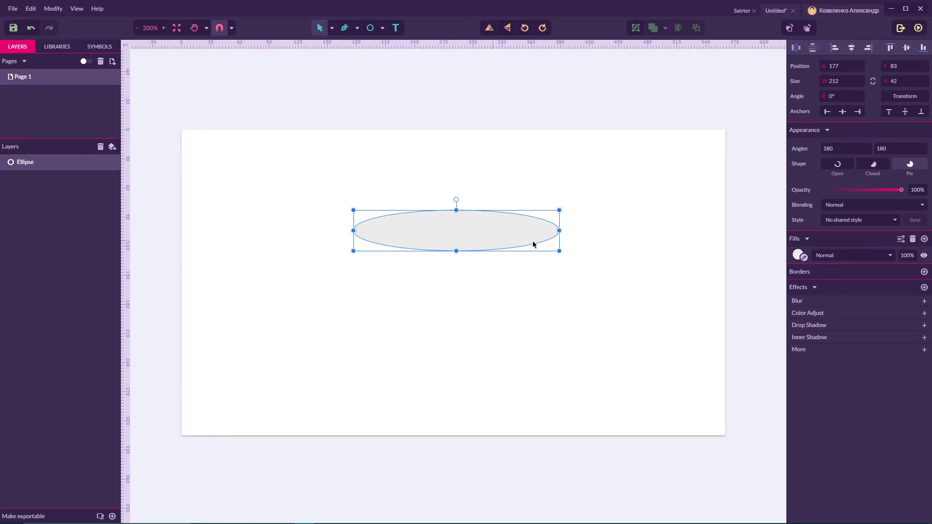
left_click(797, 254)
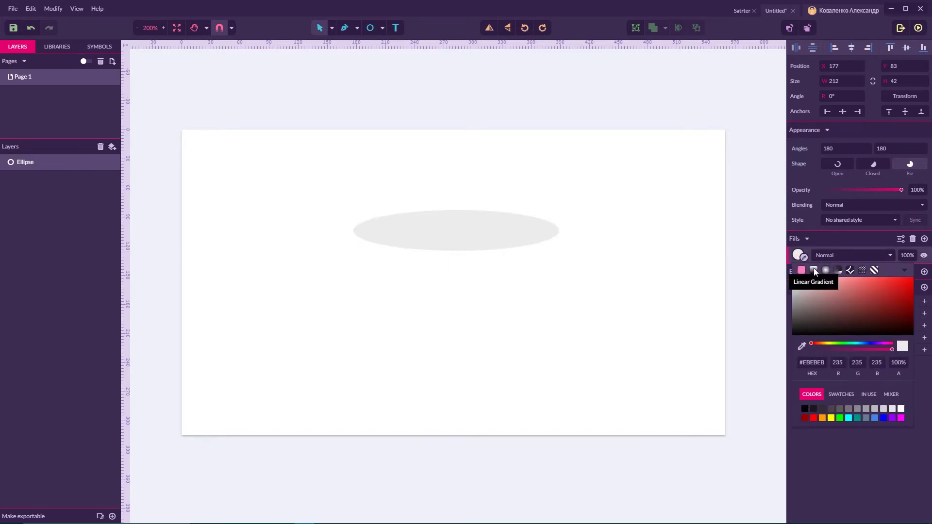
- Switch the ellipse fill to a linear gradient starting at #FFB201
left_click(814, 270)
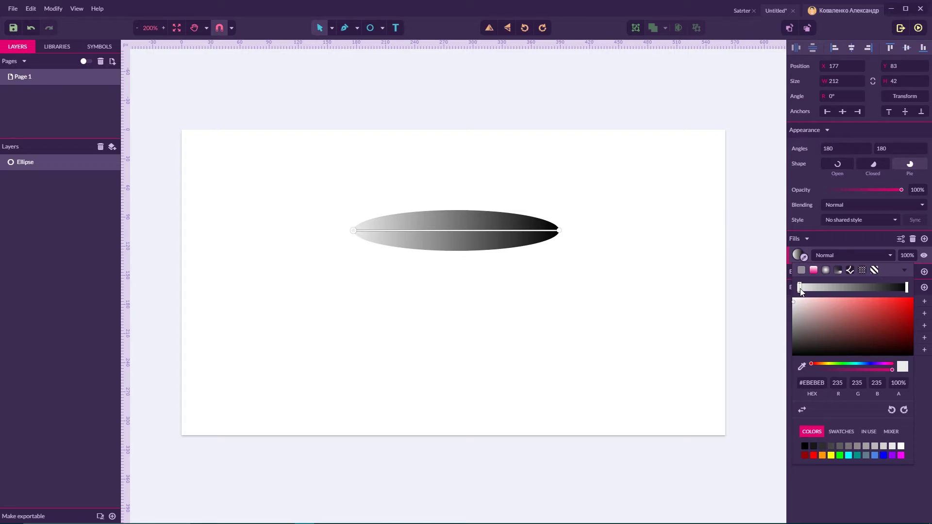
double_click(813, 383)
key("BackSpace")
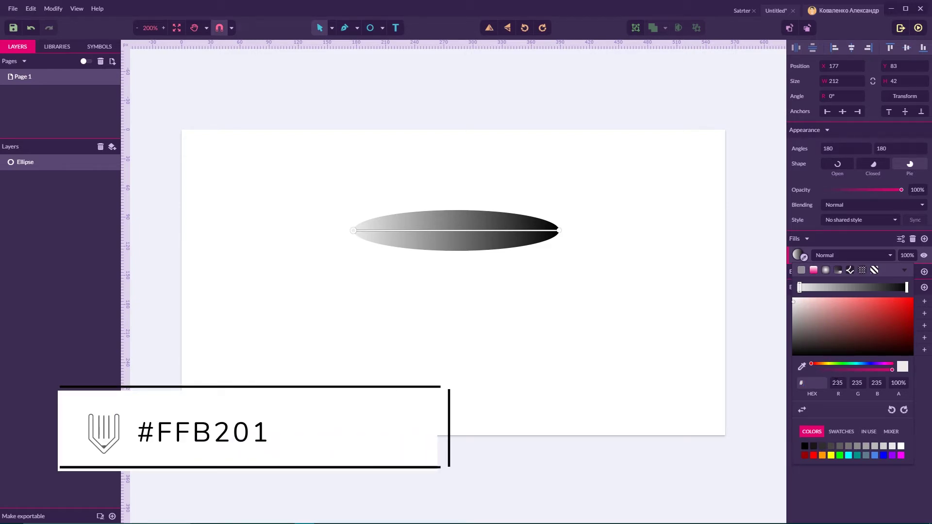
type("ffb2")
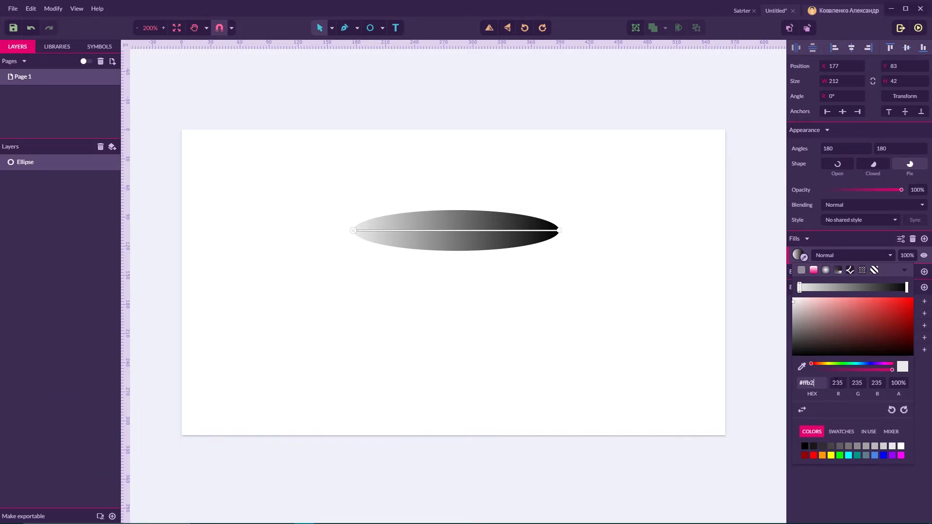
type("01")
key("Return")
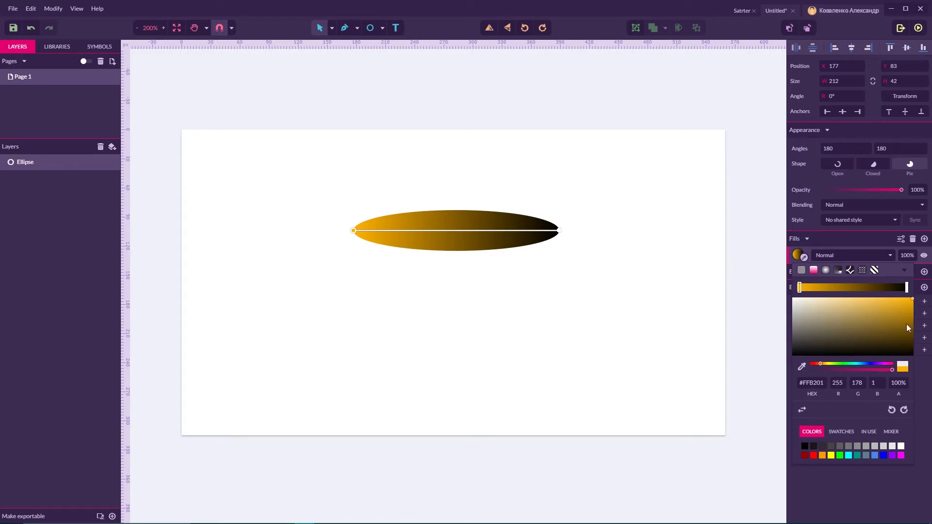
- Set the gradient end colour to #DD4500 and rotate the gradient to run vertically
left_click(907, 287)
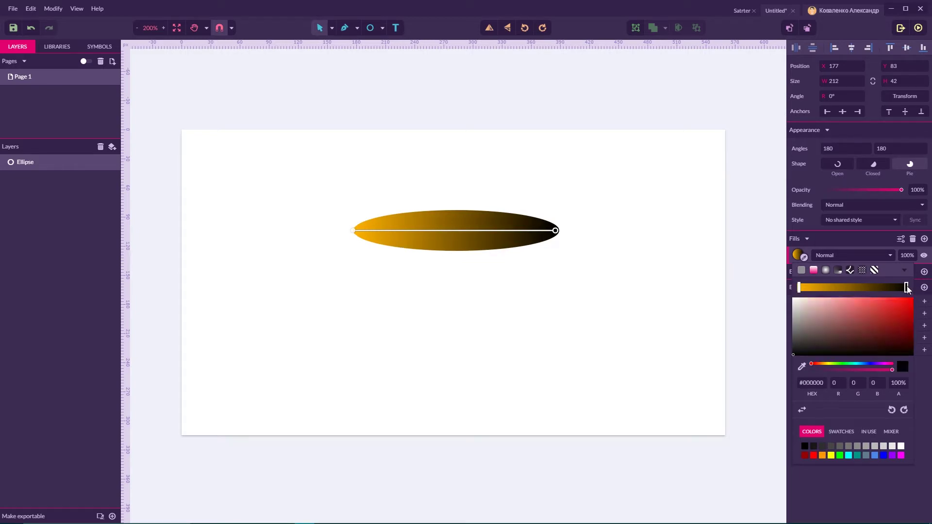
left_click(803, 383)
type("#dd")
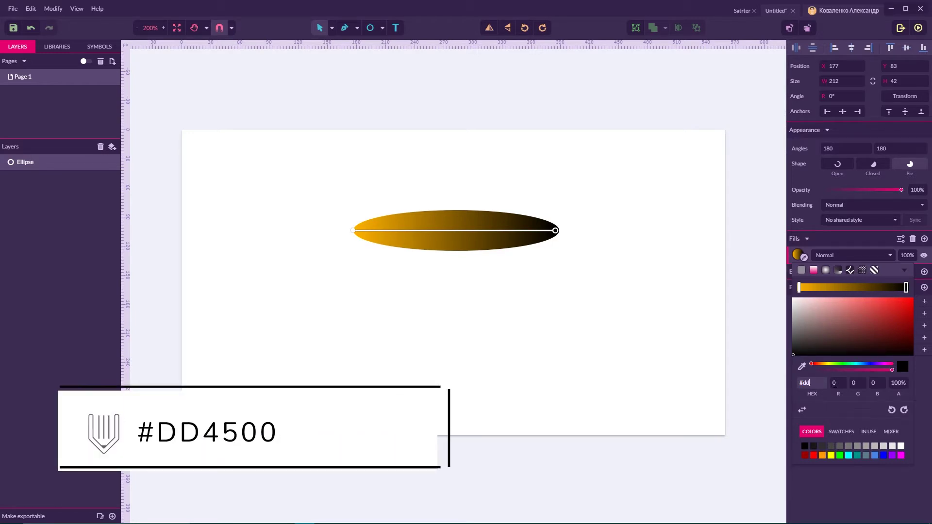
type("4500")
key("Return")
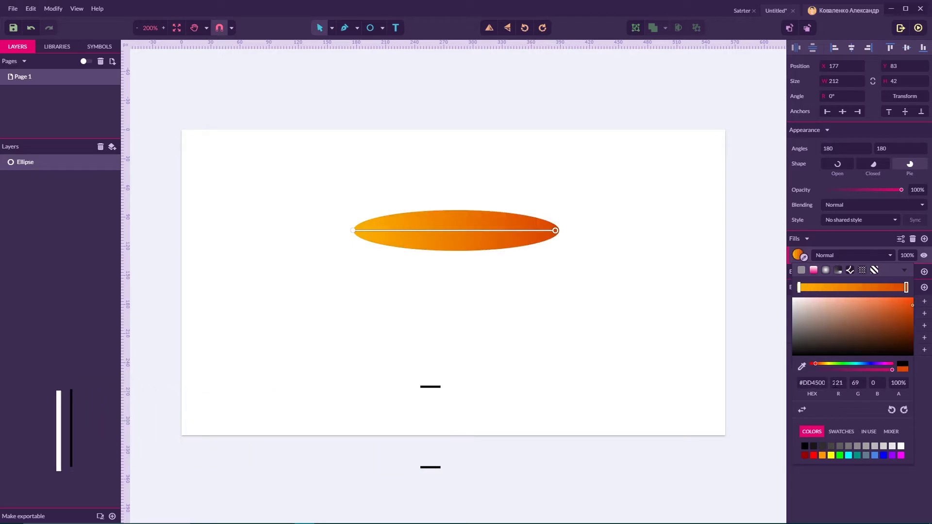
left_click(890, 409)
left_click(890, 409)
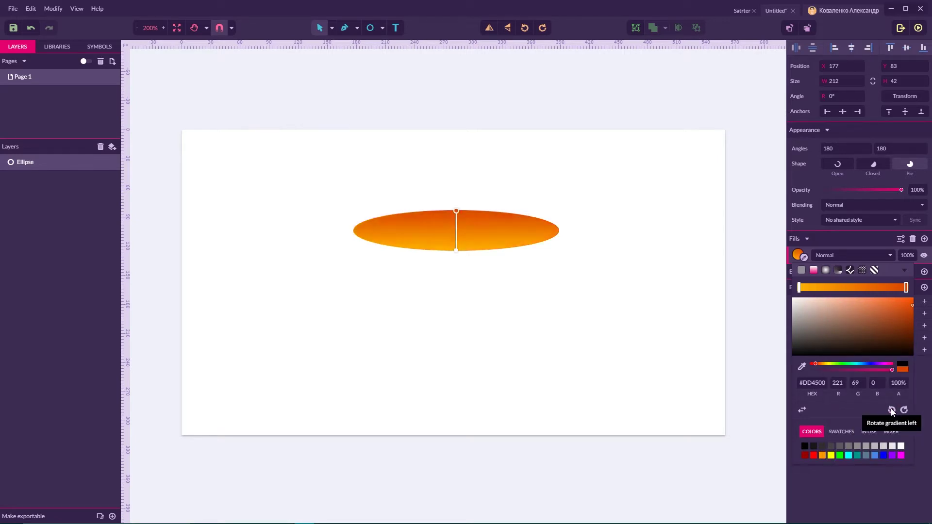
left_click(582, 248)
left_click(515, 240)
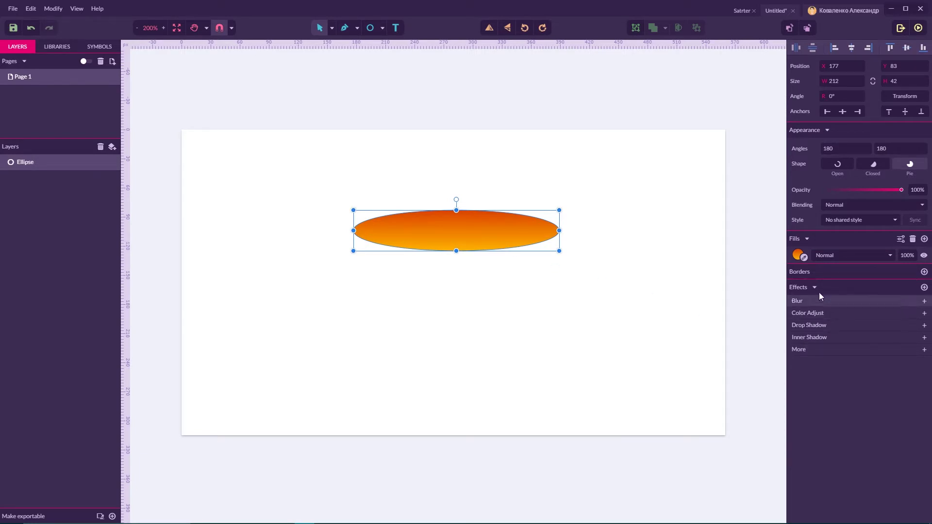
- Add a Long Shadow effect to the ellipse at 100% opacity
left_click(804, 350)
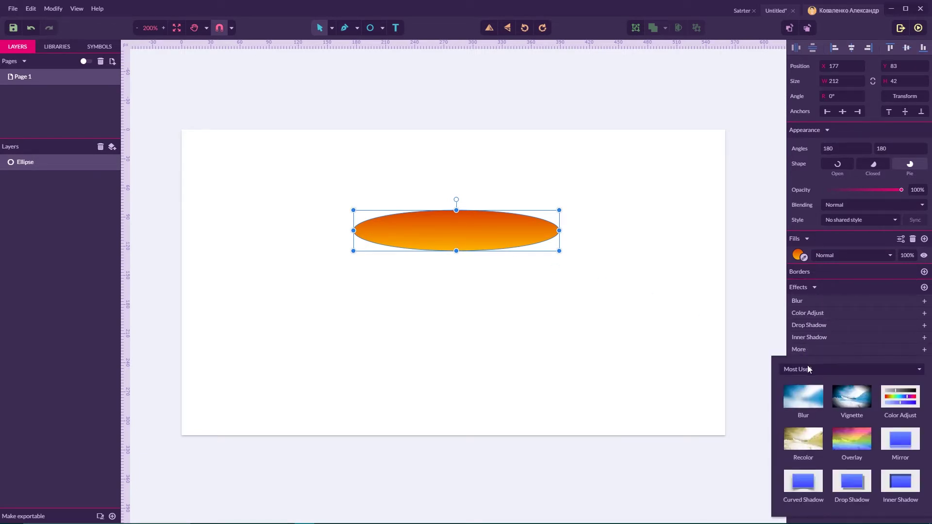
left_click(804, 369)
left_click(804, 418)
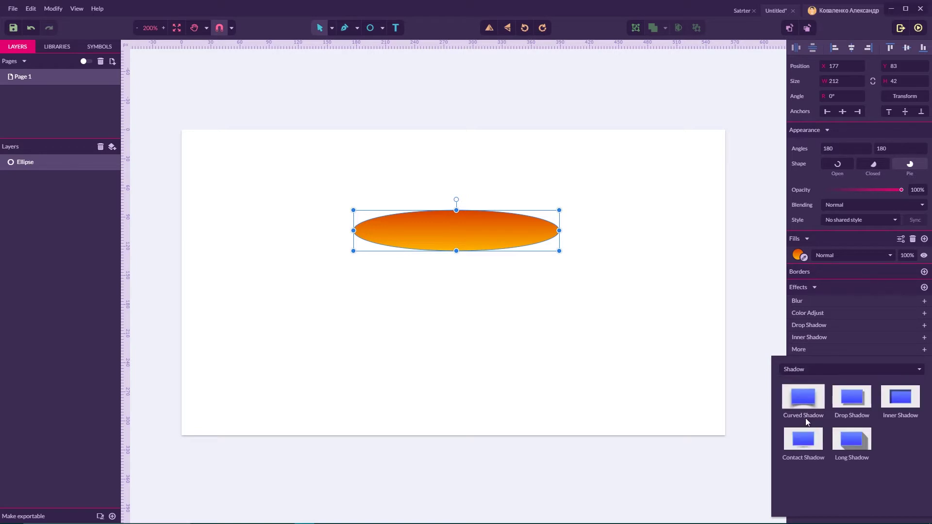
left_click(862, 440)
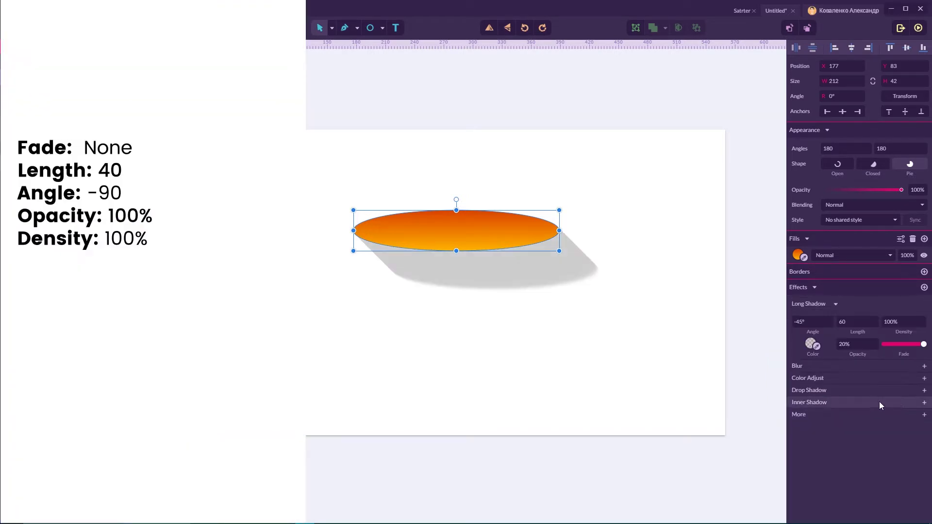
left_click(839, 345)
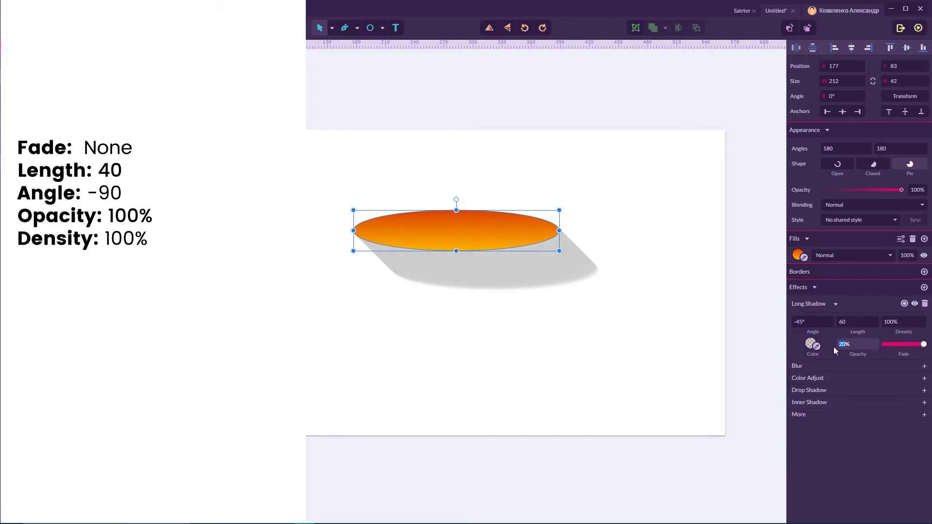
type("100")
key("Return")
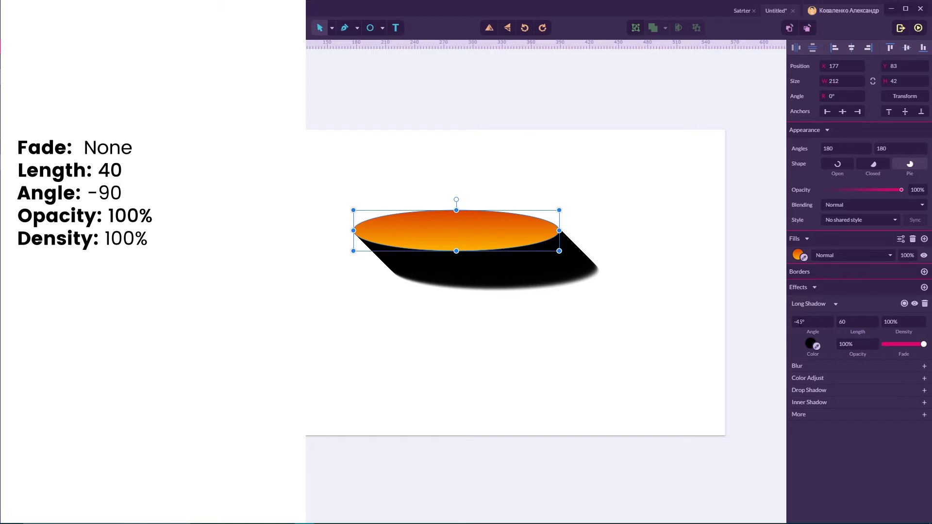
- Set the shadow angle to -90°, remove its fade, and shorten its length to 40
left_click(799, 321)
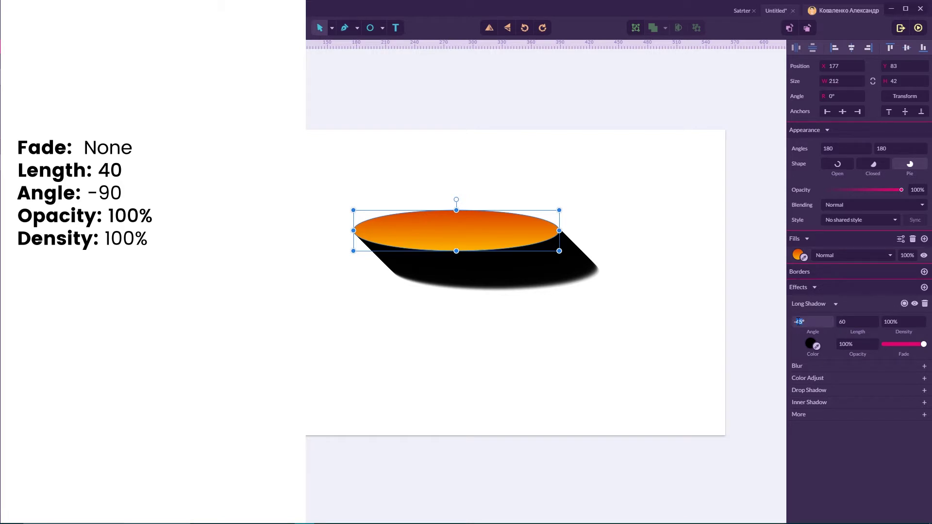
type("-90")
key("Return")
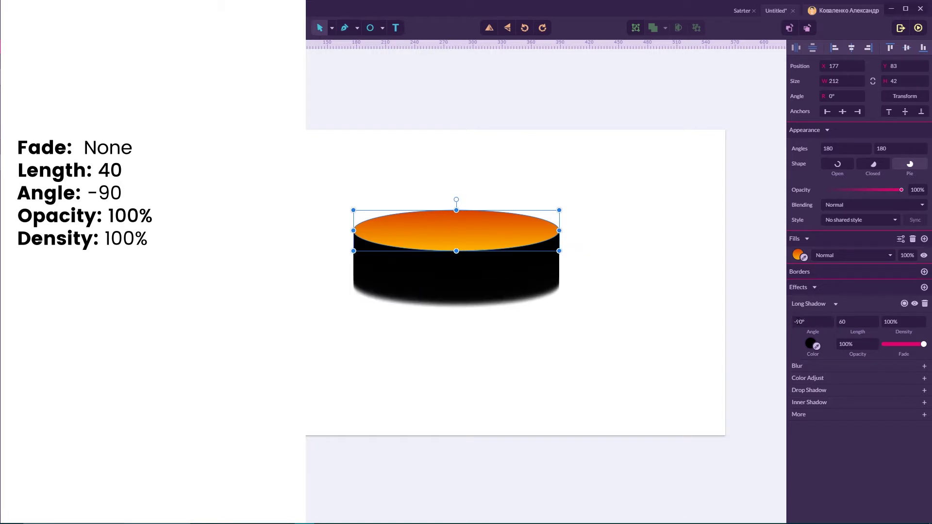
left_click(887, 346)
left_click(834, 323)
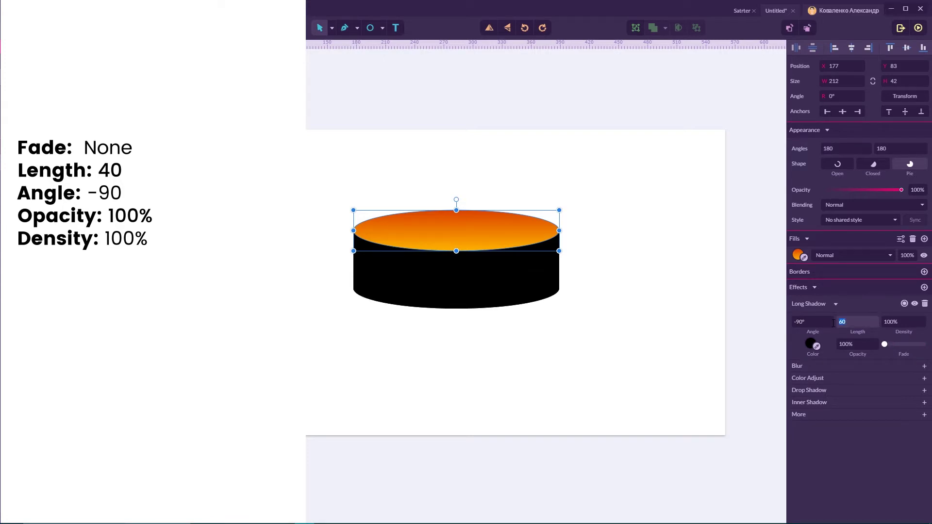
key("BackSpace")
type("40")
key("Return")
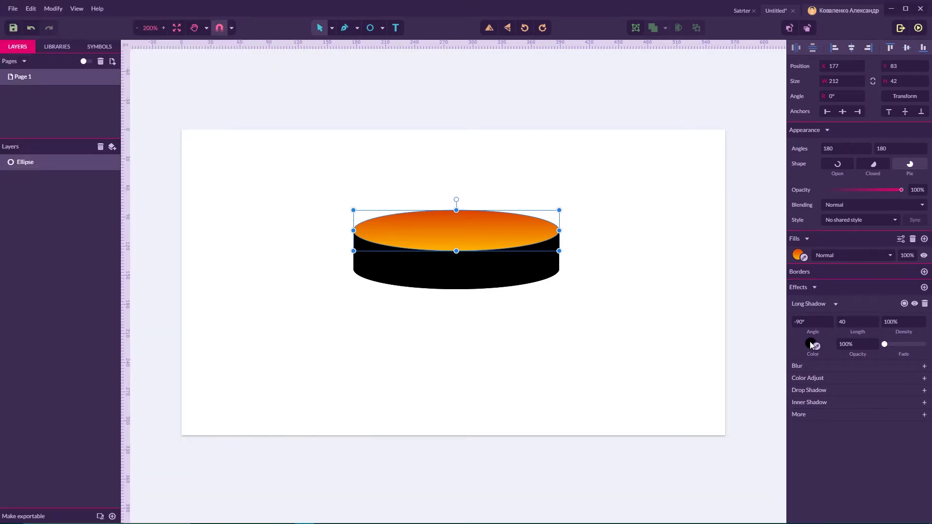
- Make the Long Shadow a white-to-black linear gradient and add five extra stops
left_click(810, 342)
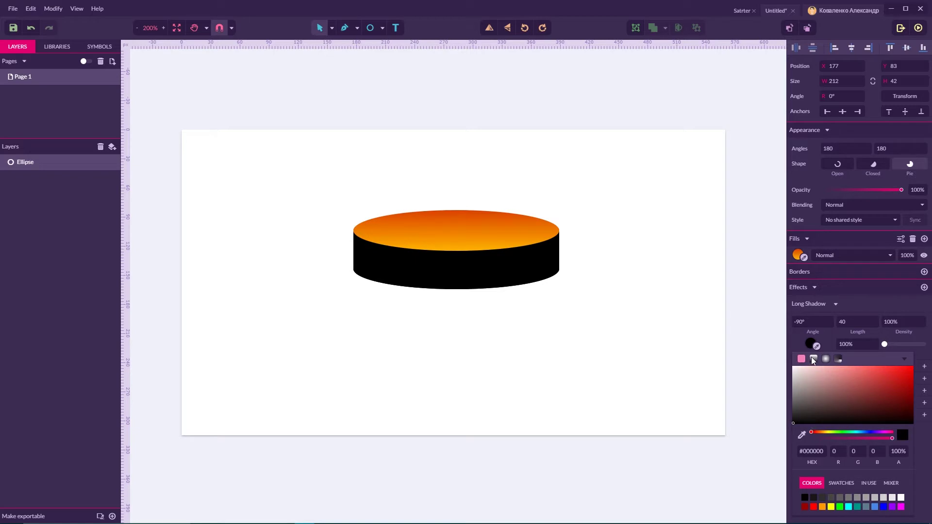
left_click(813, 358)
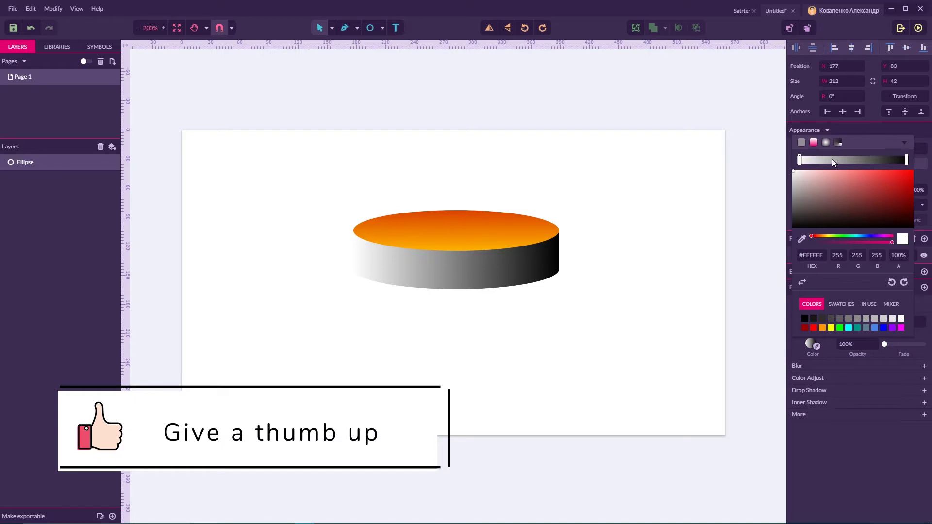
left_click(814, 160)
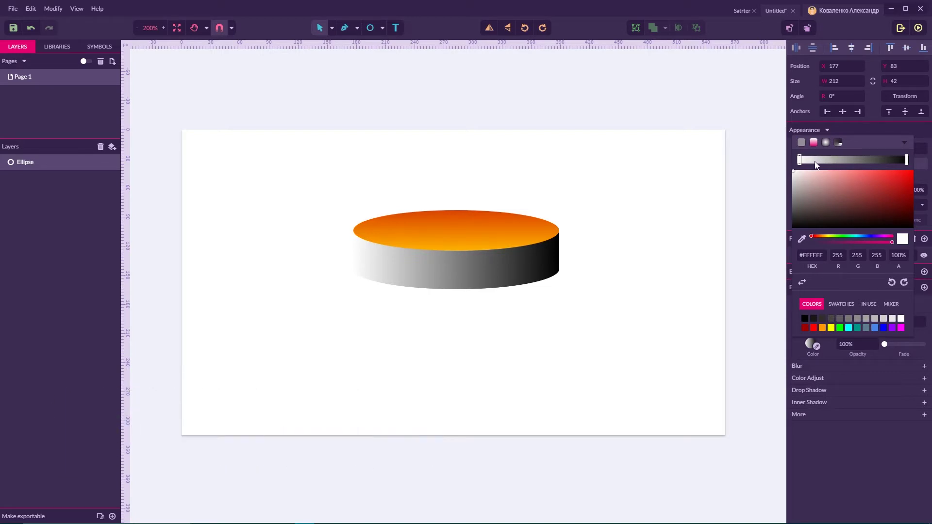
left_click(834, 160)
left_click(854, 160)
left_click(875, 160)
left_click(892, 162)
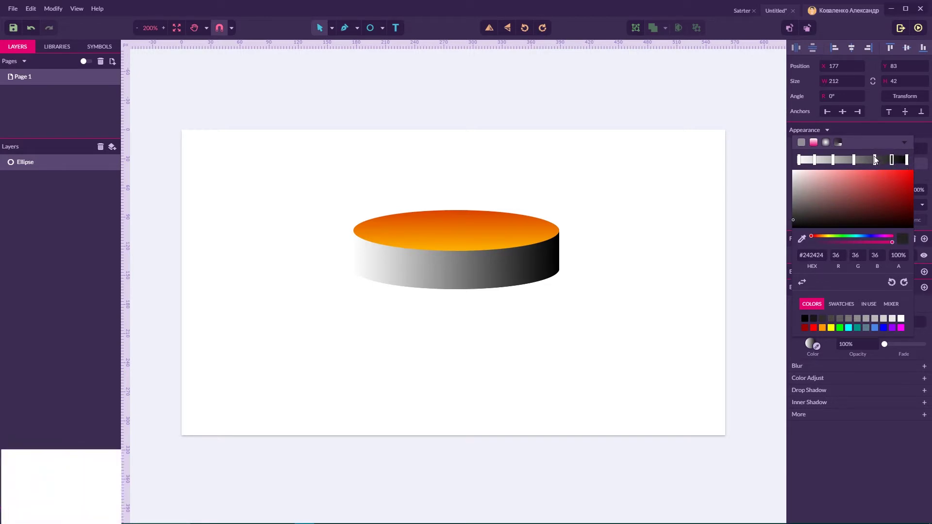
left_click(799, 160)
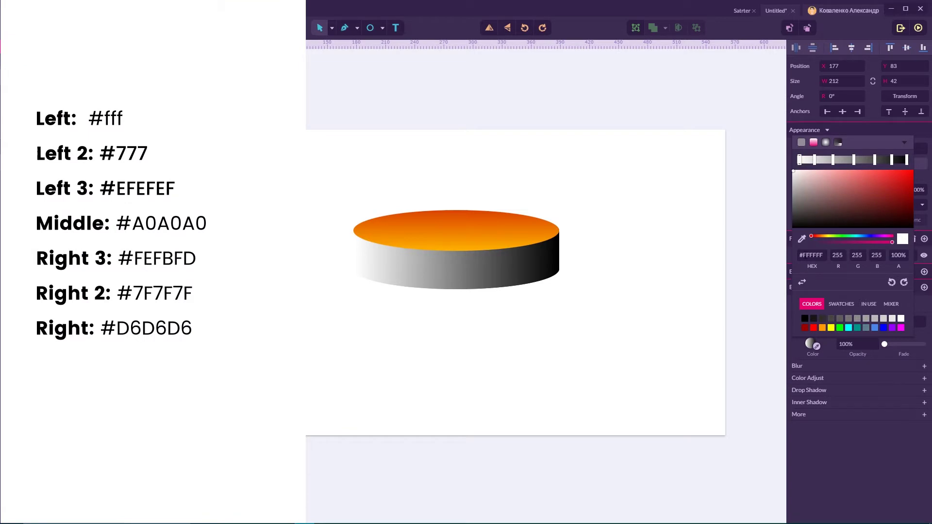
- Set the first shadow gradient stop to #fff and the second to #777
left_click(802, 254)
key("BackSpace")
type("#fff")
left_click(814, 160)
left_click(805, 253)
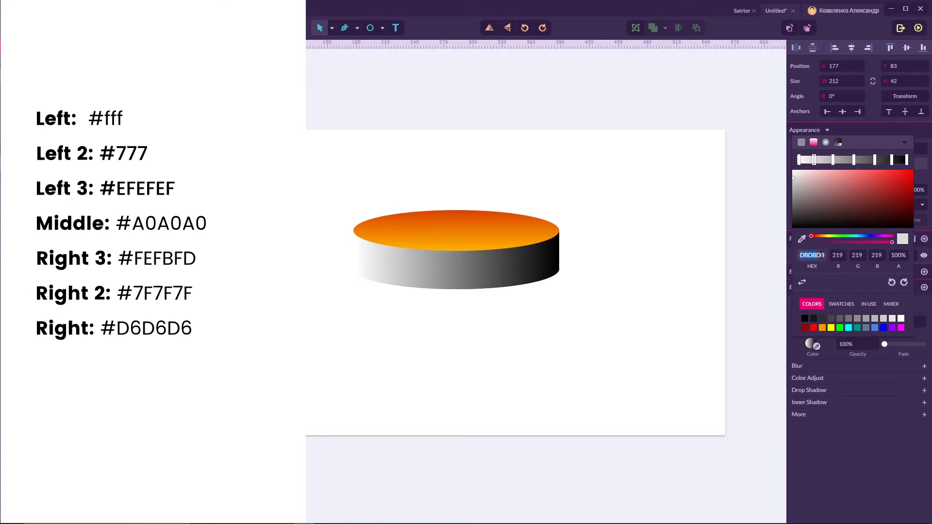
type("#777")
key("Return")
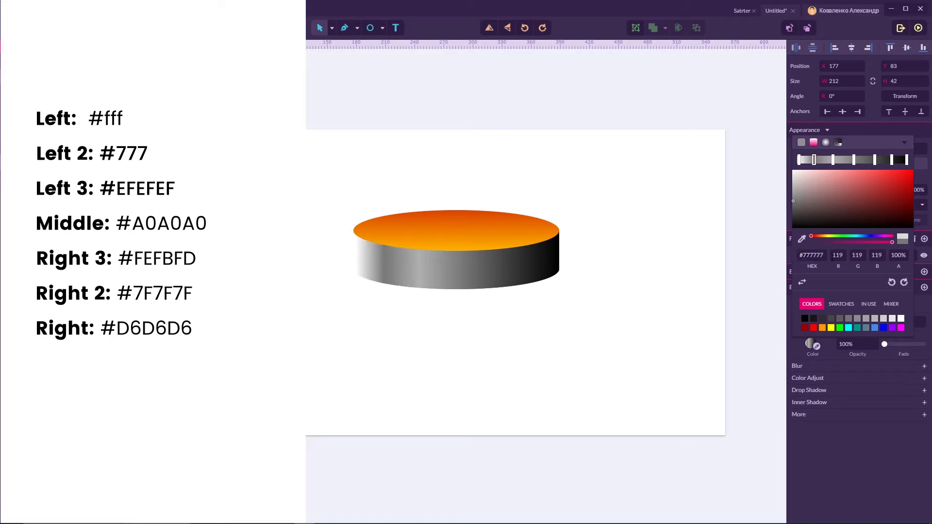
- Set the third stop to #EFEFEF and the middle stop to #A0A0A0
left_click(833, 162)
left_click(816, 256)
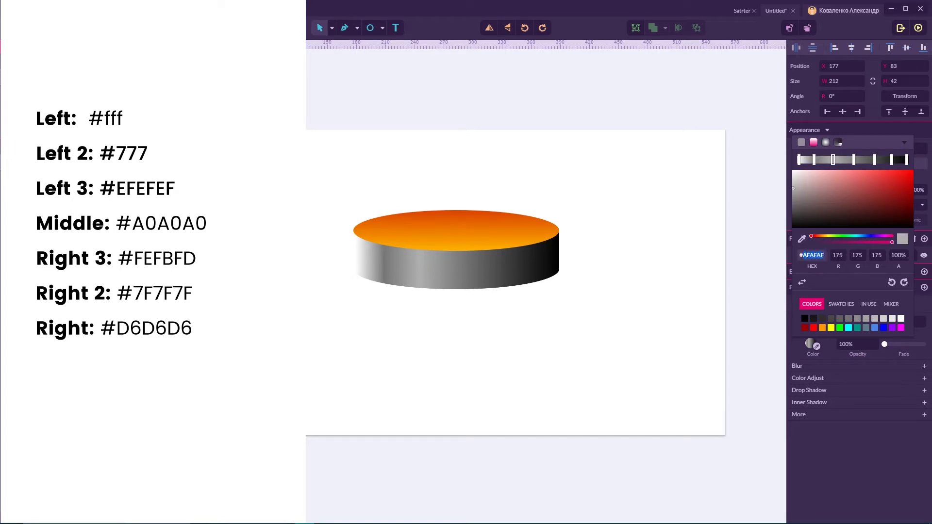
key("Home")
key("BackSpace")
key("BackSpace")
key("BackSpace")
key("BackSpace")
key("BackSpace")
key("BackSpace")
type("efefef")
key("Return")
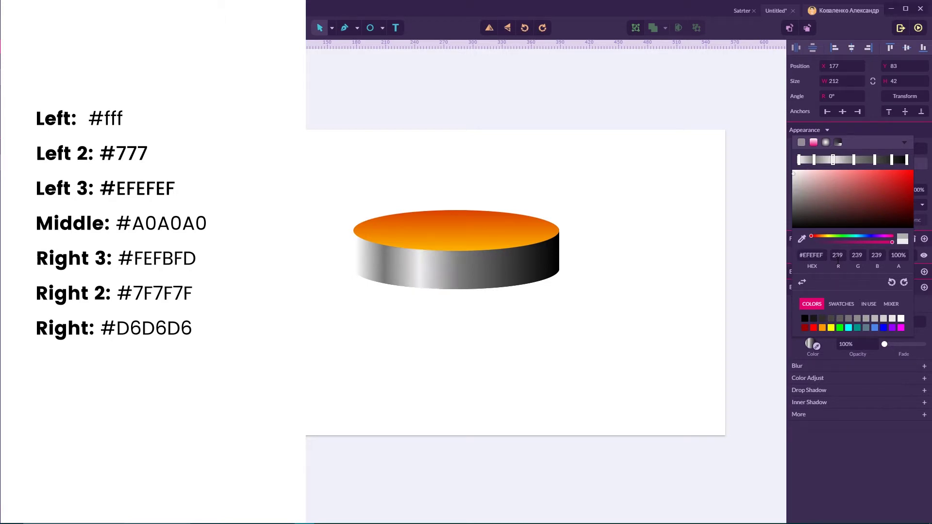
left_click(854, 161)
left_click_drag(805, 252, 837, 259)
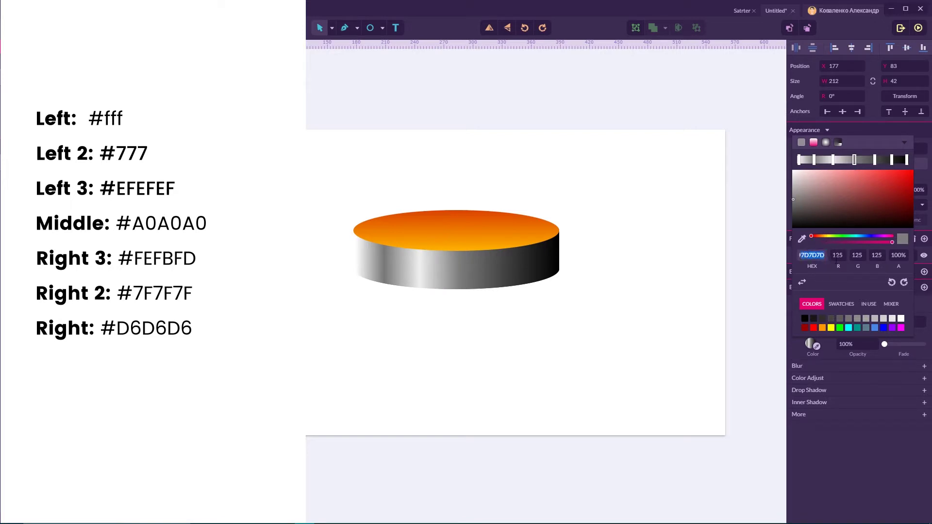
type("#a0a0a")
type("0")
key("Return")
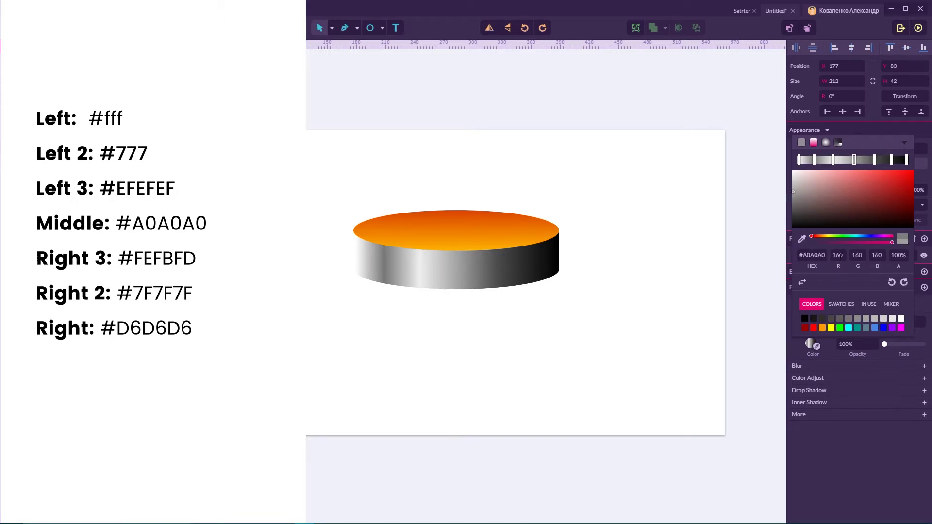
- Set the remaining stops to #FEFBFD, #7F7F7F and #D6D6D6
left_click(875, 161)
left_click_drag(798, 256, 850, 257)
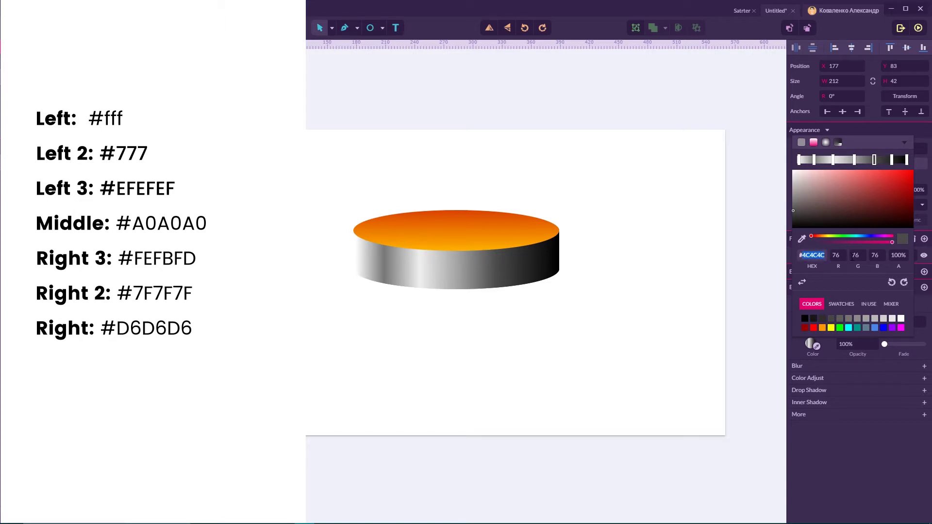
type("#fef")
type("d")
key("Return")
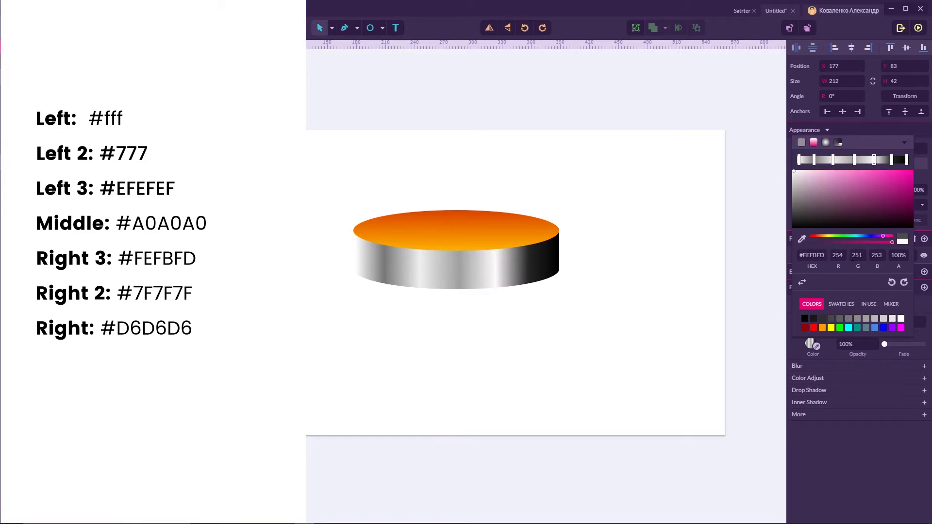
left_click(893, 161)
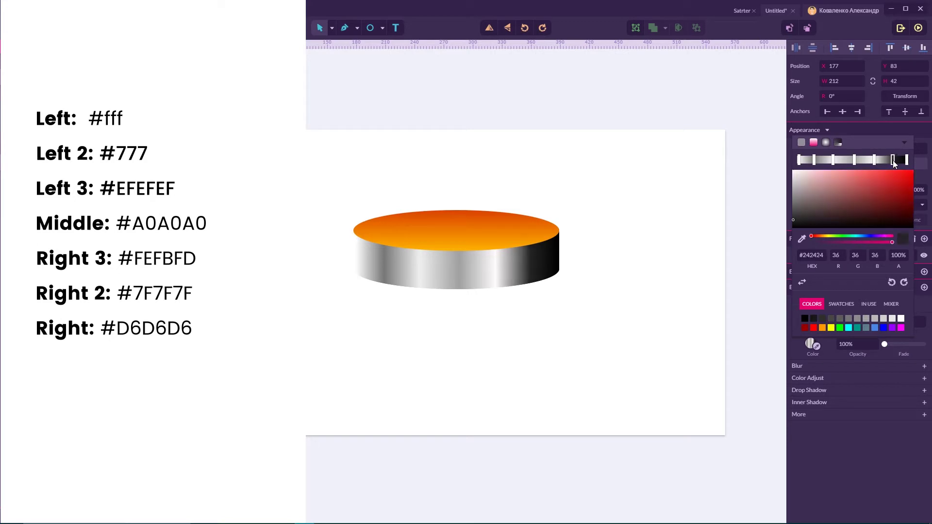
left_click_drag(804, 255, 829, 258)
key("Return")
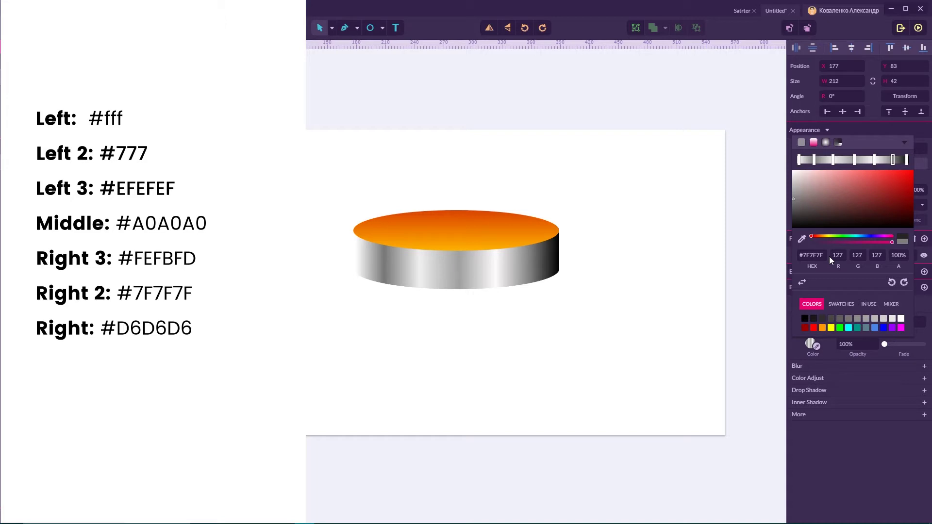
left_click(906, 160)
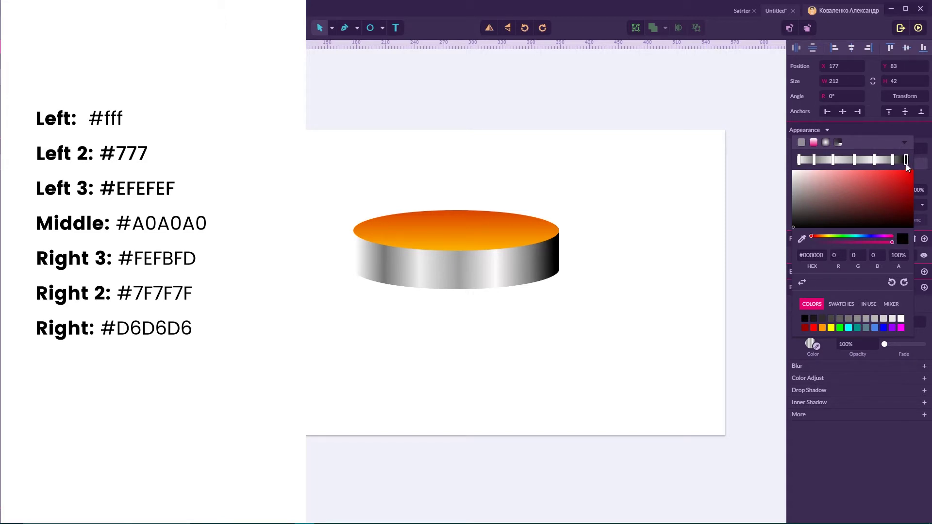
left_click(907, 163)
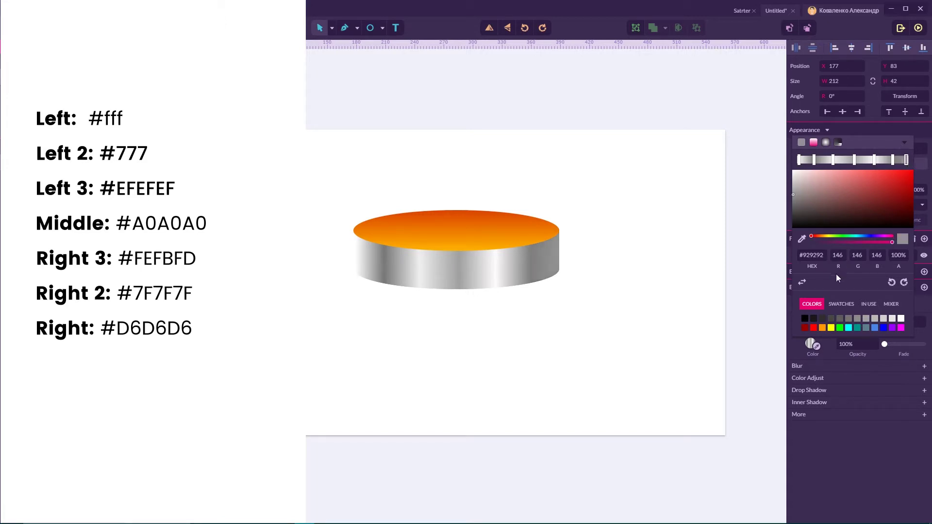
left_click(826, 256)
type("d6d6d6")
key("Return")
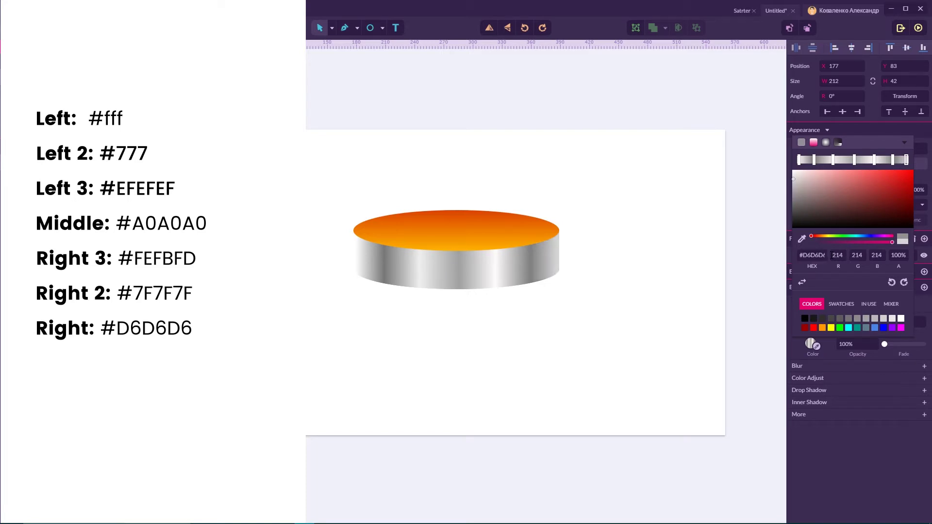
- Raise the cylinder about 30 px and type 'Vitorials' on its side
left_click(467, 269)
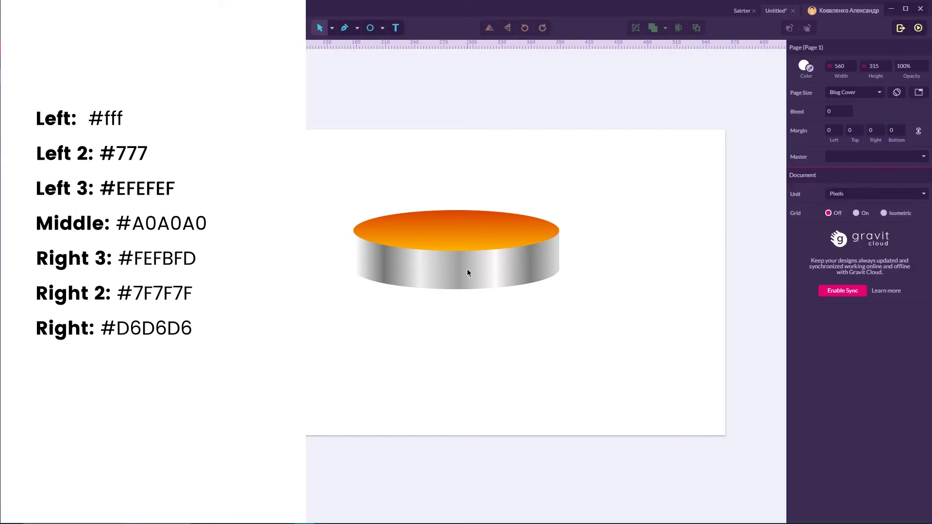
left_click_drag(453, 235, 451, 212)
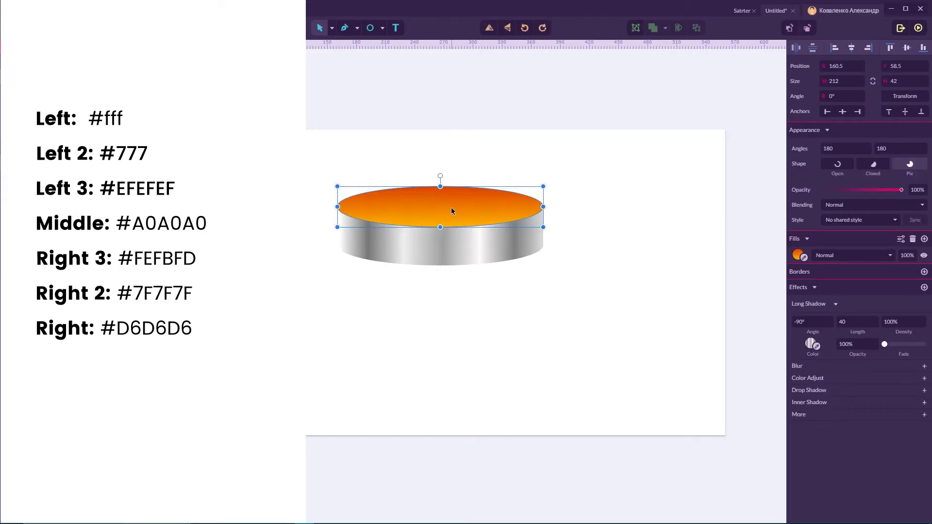
left_click(423, 135)
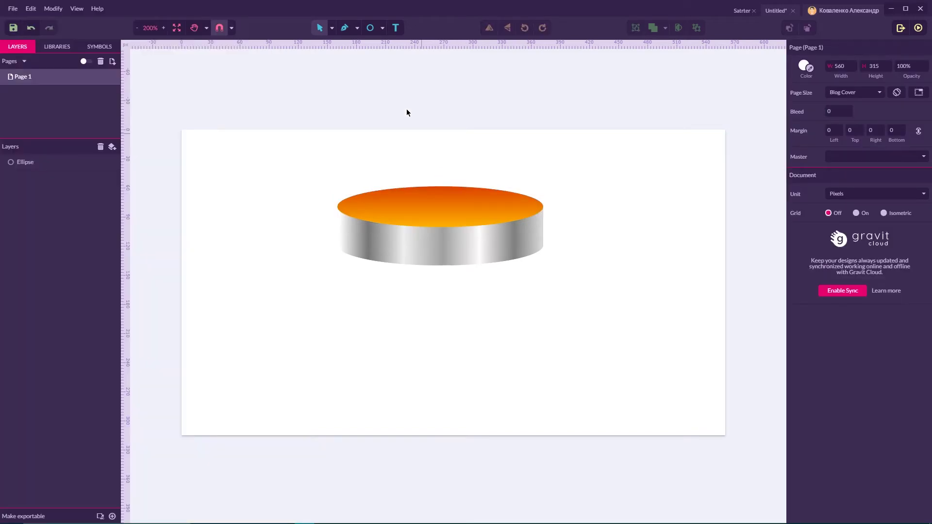
left_click(397, 26)
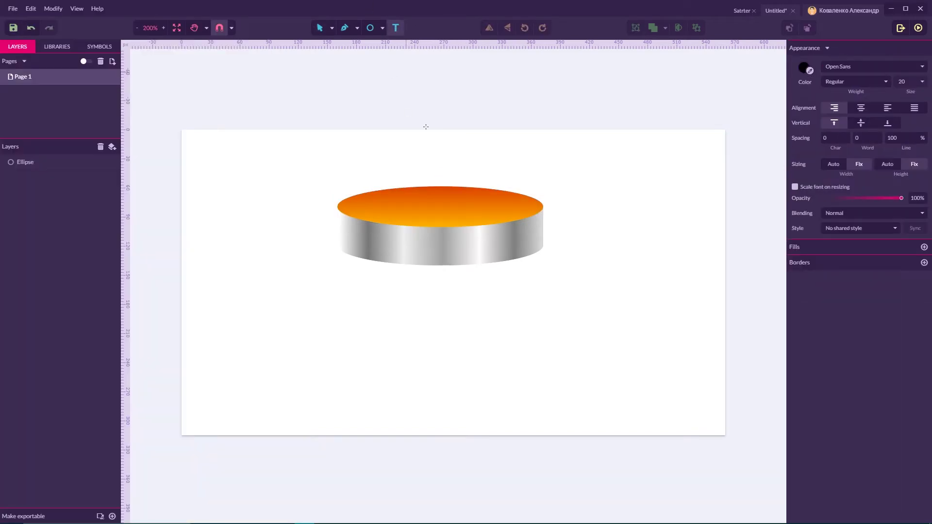
left_click(432, 240)
key("BackSpace")
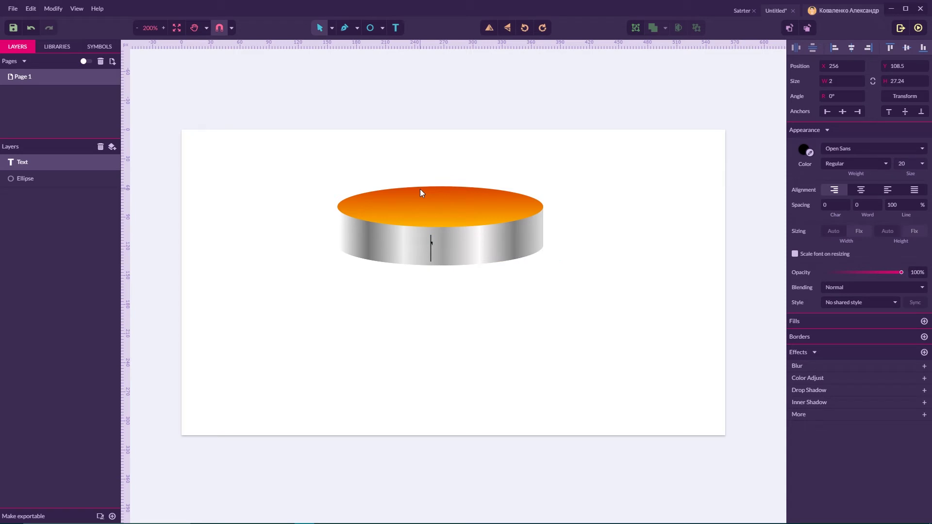
type("Vitorials")
key("Escape")
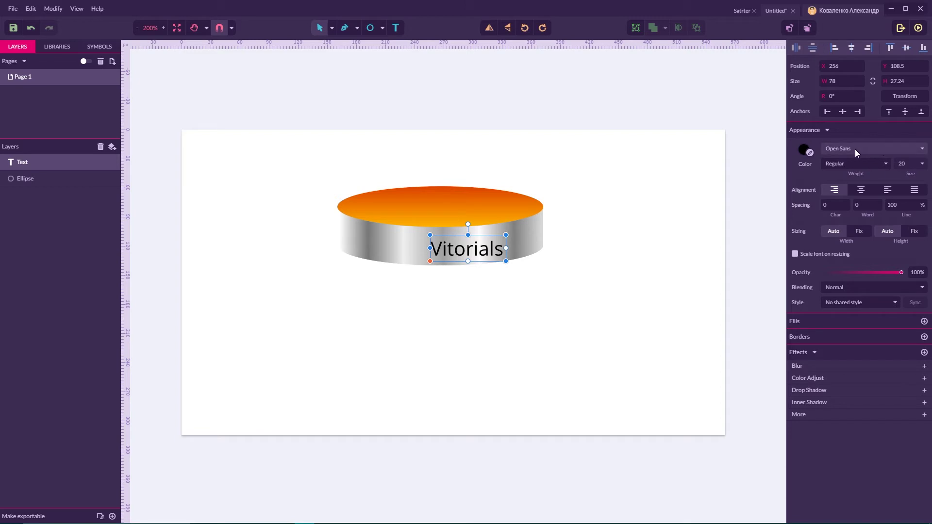
- Make the Vitorials text 14 px Extra-Bold
left_click(921, 164)
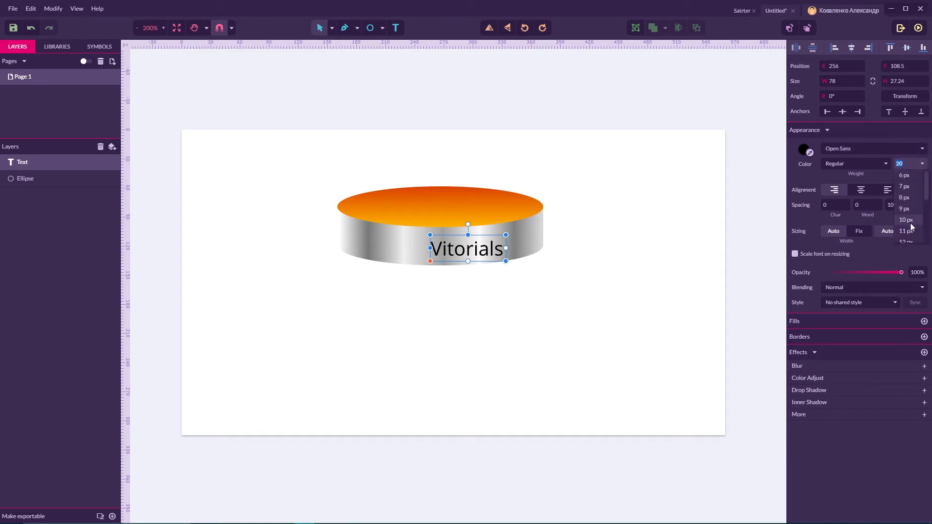
scroll(908, 224, "down", 2)
left_click(898, 198)
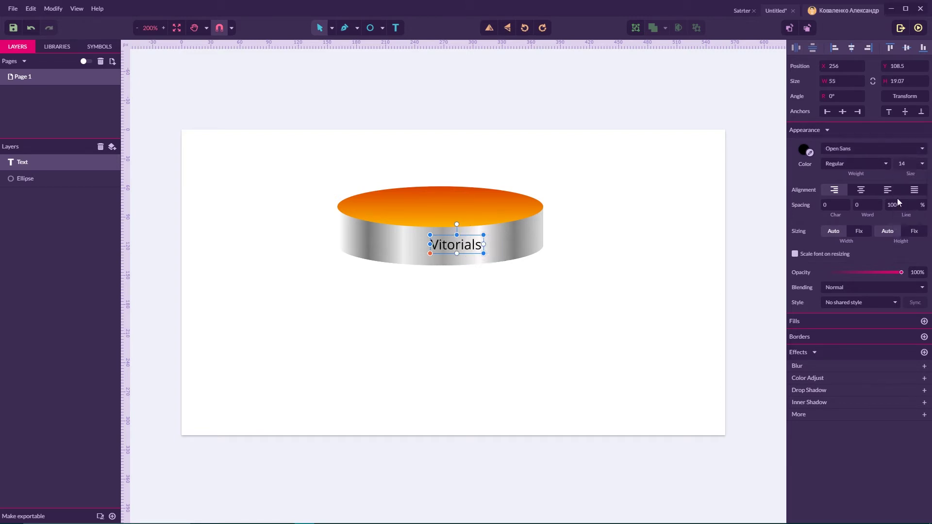
left_click(847, 161)
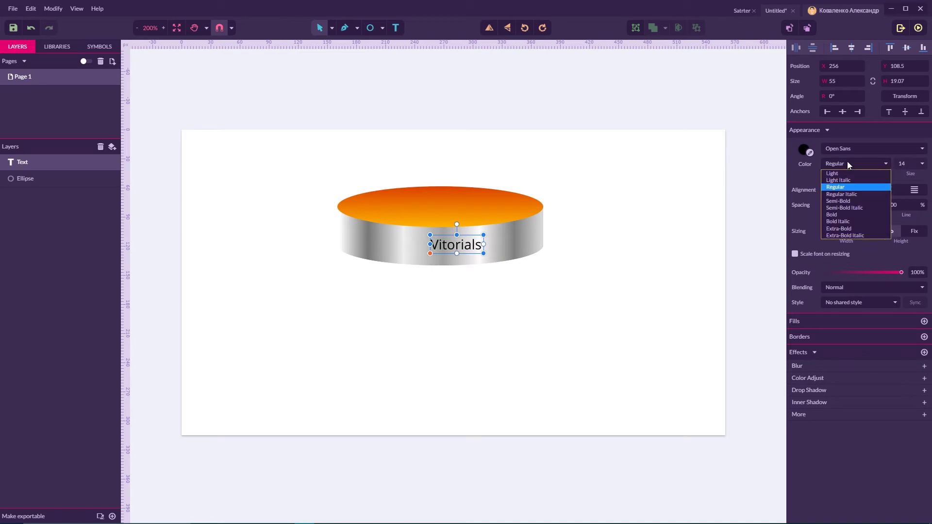
left_click(845, 224)
left_click(610, 276)
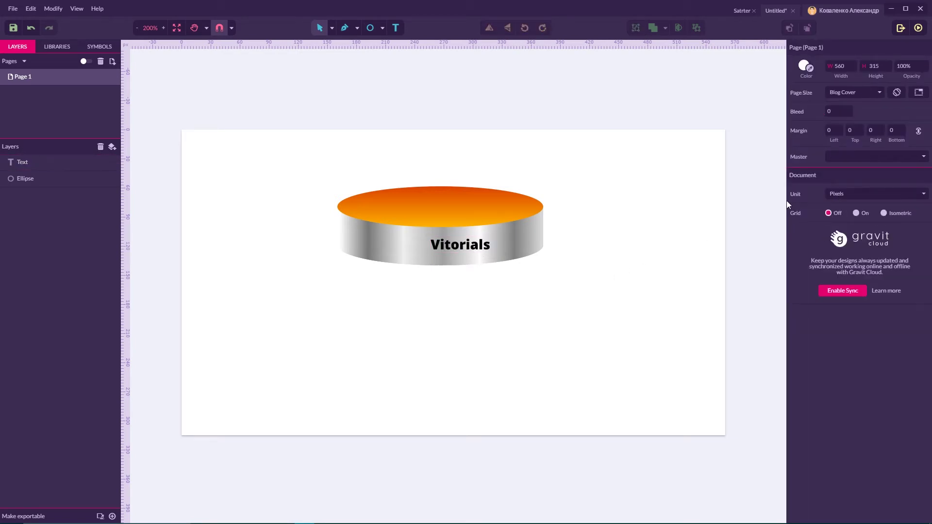
left_click_drag(461, 241, 449, 238)
- Colour the Vitorials text #4F4F4F and center it on the cylinder side
left_click(803, 148)
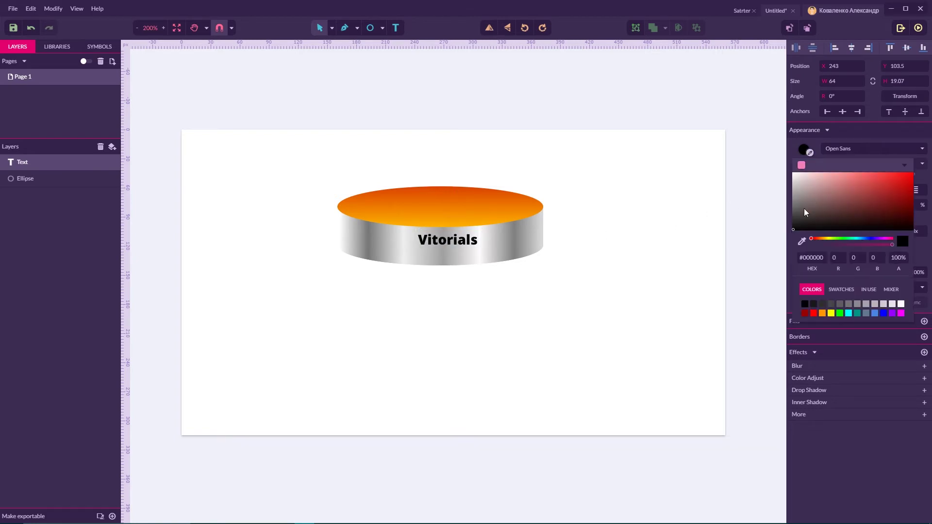
left_click_drag(804, 209, 787, 213)
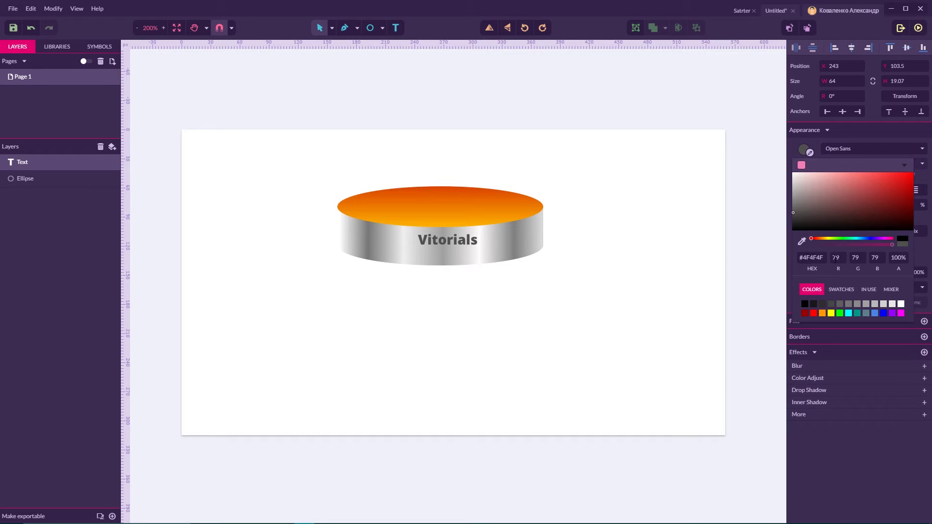
left_click(653, 290)
left_click_drag(452, 239, 462, 242)
left_click(445, 289)
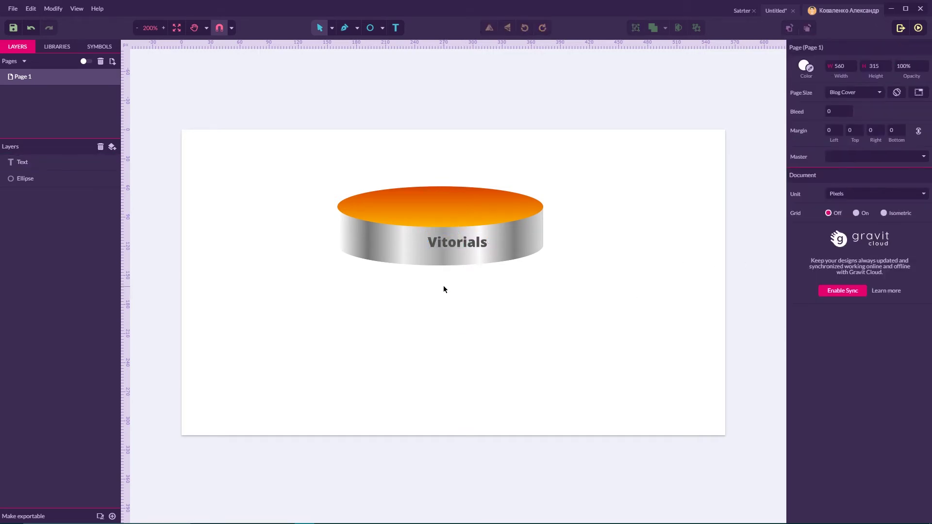
- Add a 'Learn Gravit here' caption in Open Sans Regular 10 px
key("t")
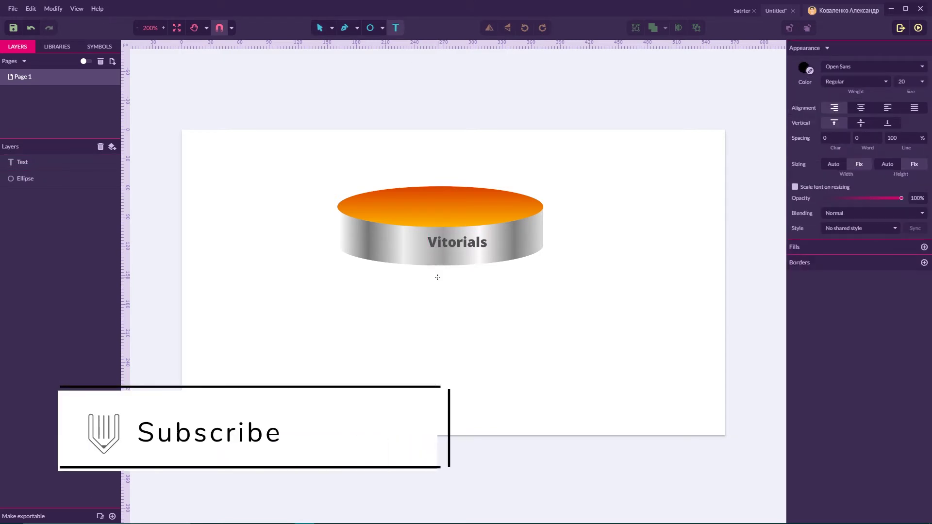
left_click(438, 277)
type("Learn ")
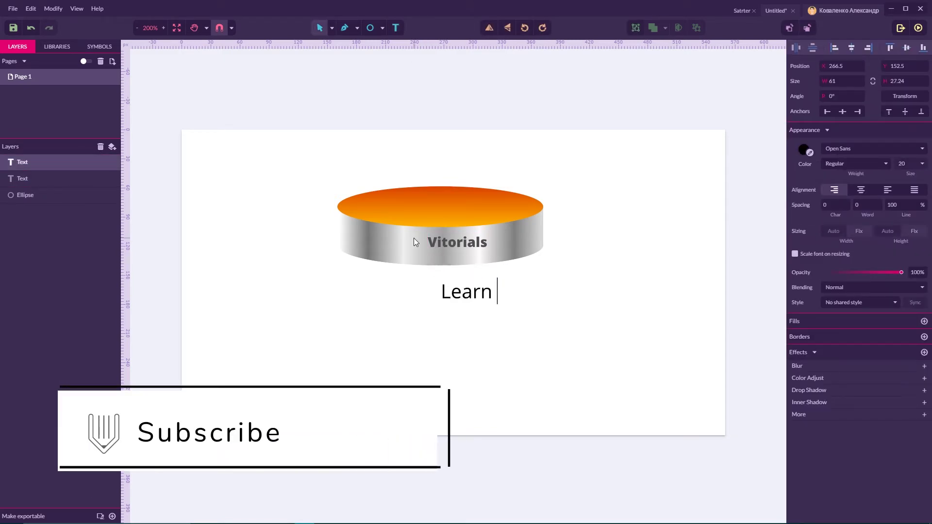
type("Gravit here")
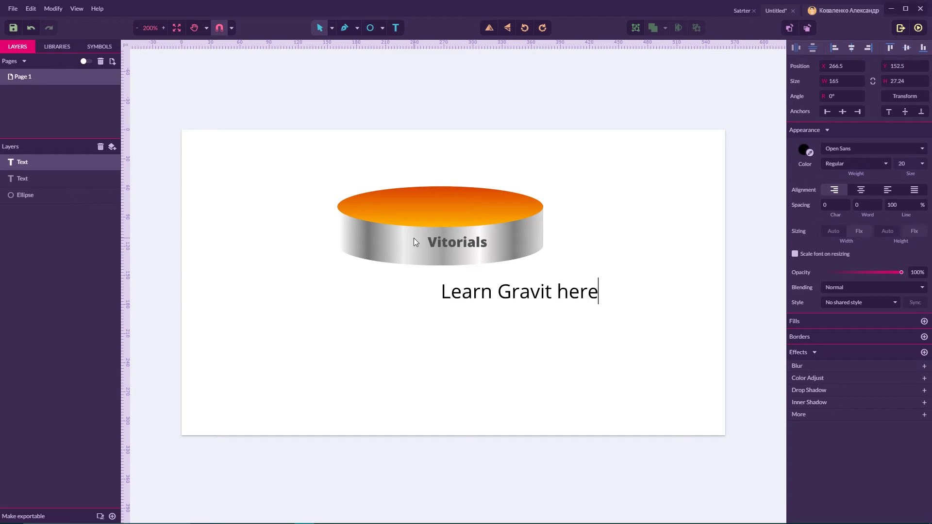
key("Escape")
left_click(922, 163)
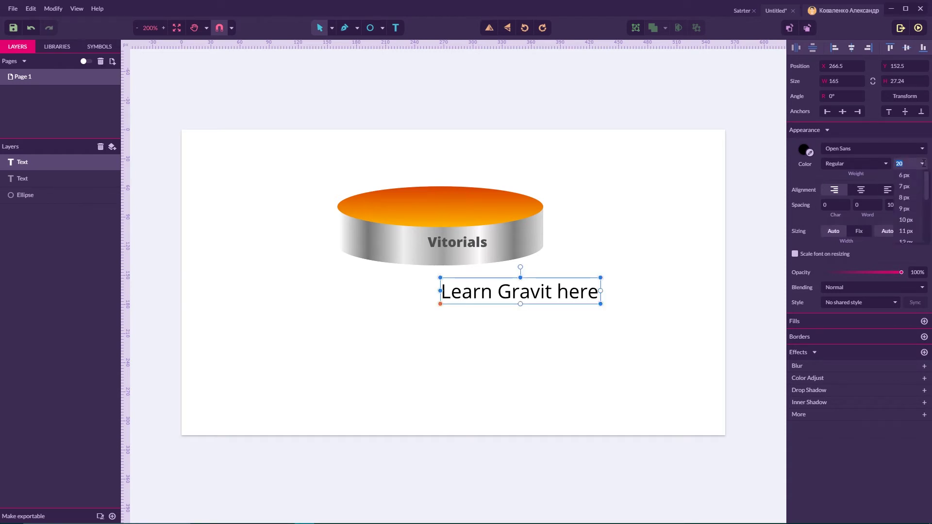
left_click(906, 220)
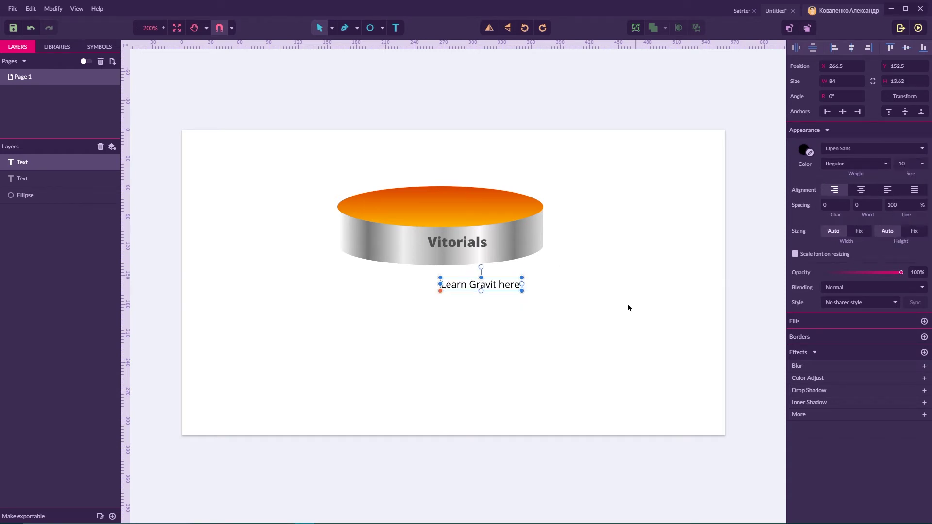
left_click(847, 163)
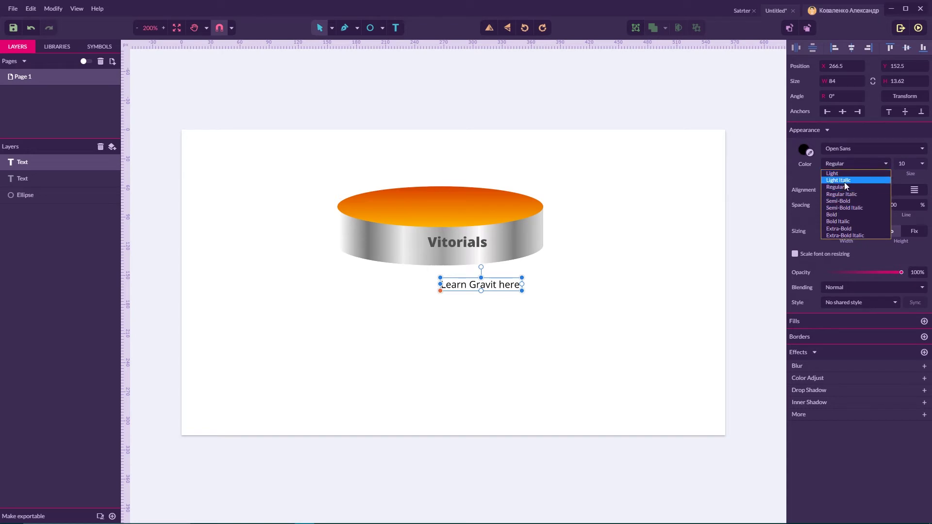
left_click(845, 187)
- Colour the caption #848484 and place it under Vitorials with left edges aligned
left_click(803, 151)
left_click(802, 192)
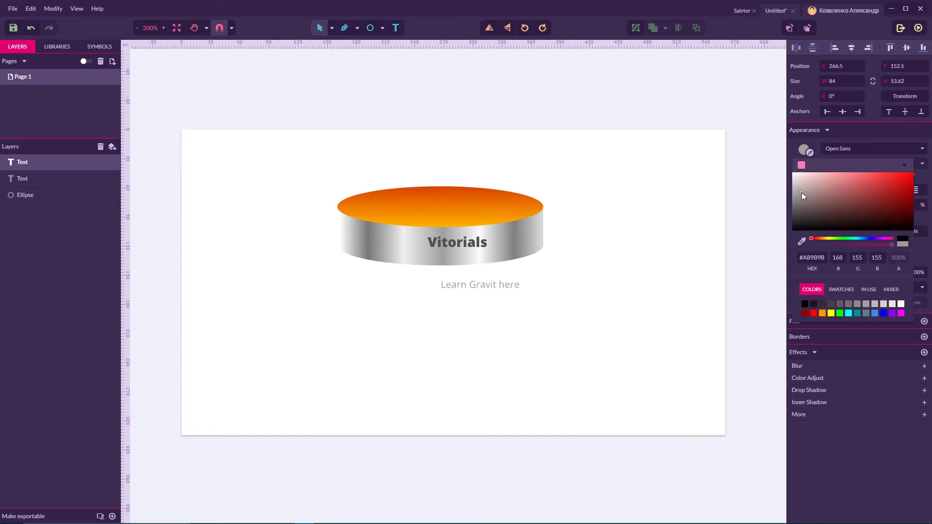
left_click_drag(802, 192, 788, 200)
left_click_drag(474, 285, 461, 235)
left_click(464, 240)
left_click(396, 308)
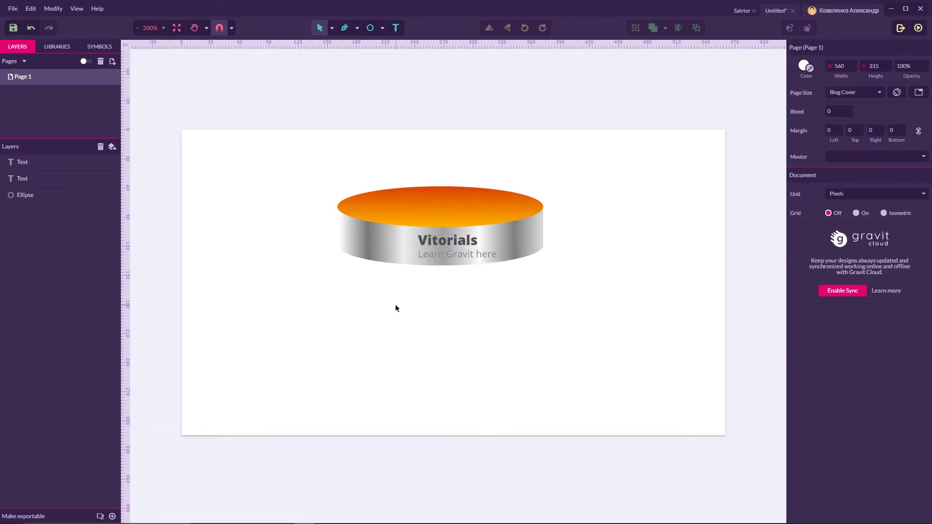
left_click(382, 27)
- Draw a 30.5 px circle left of the labels, filled with the text's dark grey
left_click(402, 68)
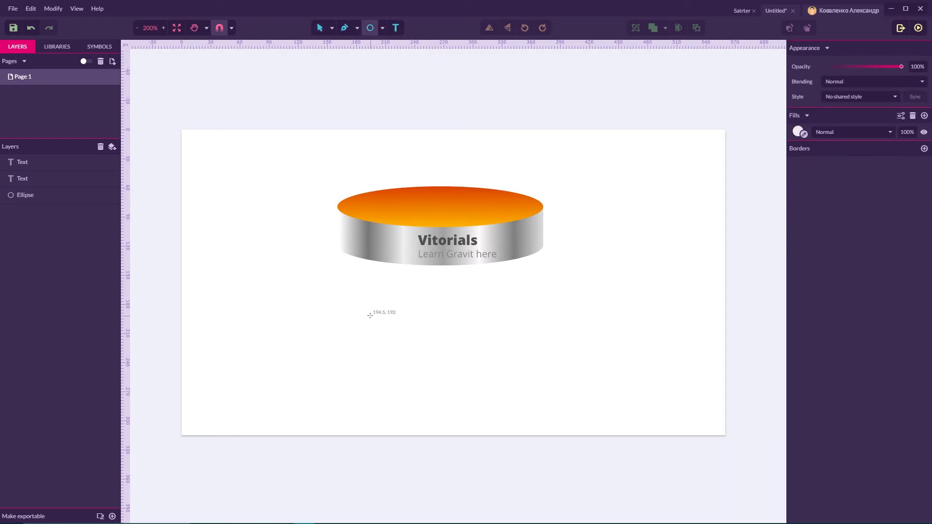
key("ctrl+plus")
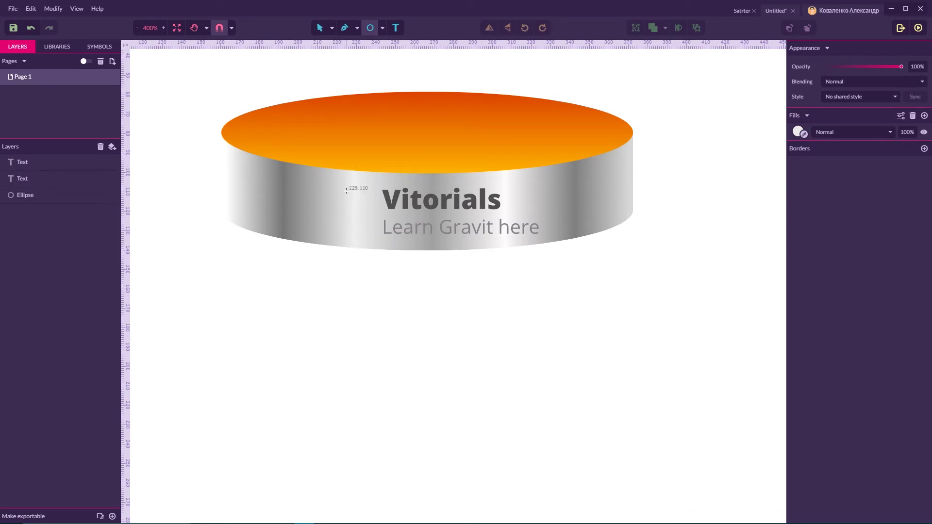
left_click_drag(346, 212, 364, 242)
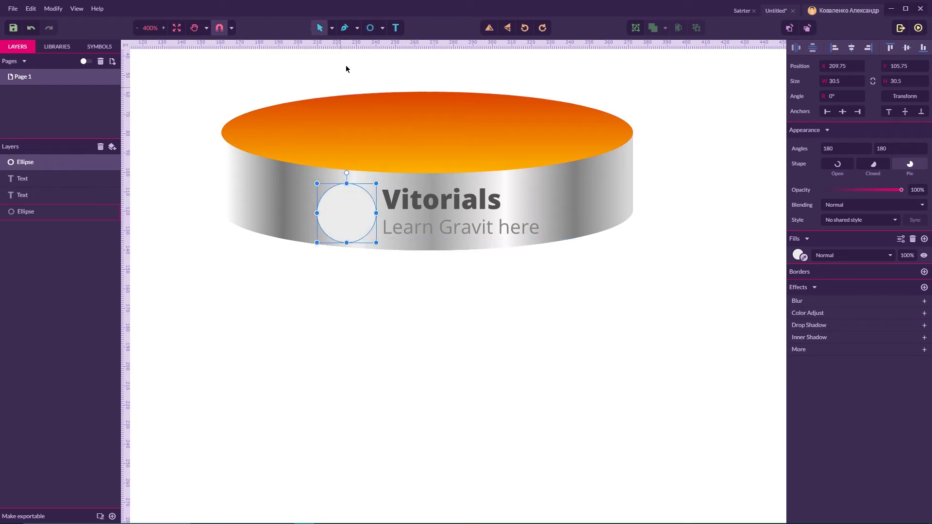
left_click(332, 28)
key("Escape")
left_click_drag(352, 210, 352, 206)
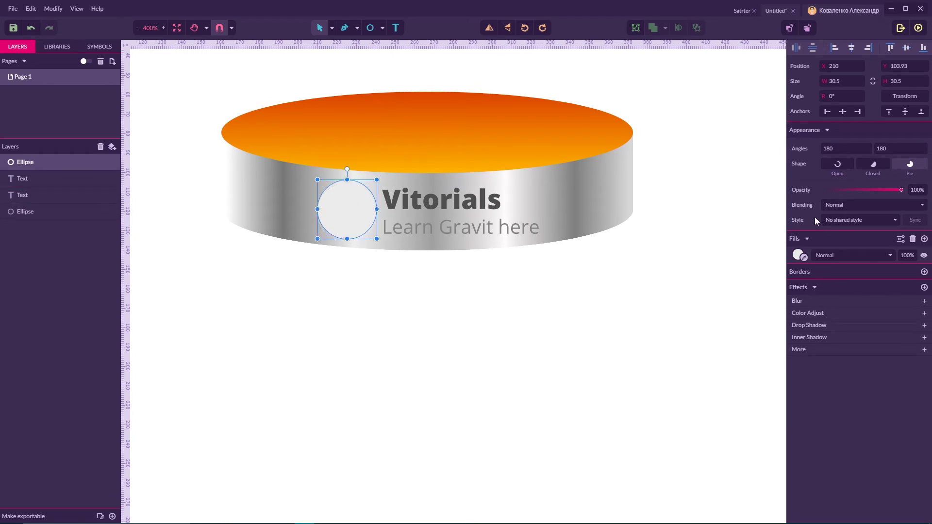
left_click(802, 257)
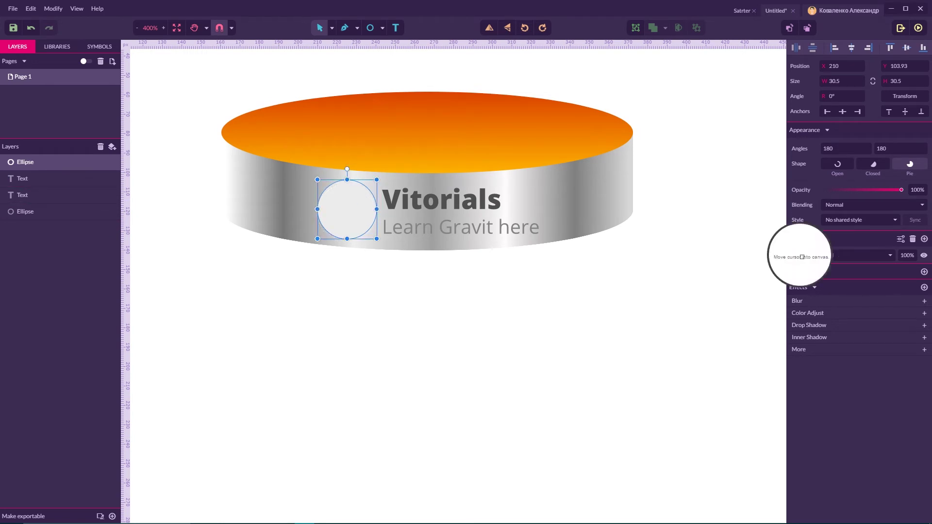
left_click(426, 203)
left_click(467, 235)
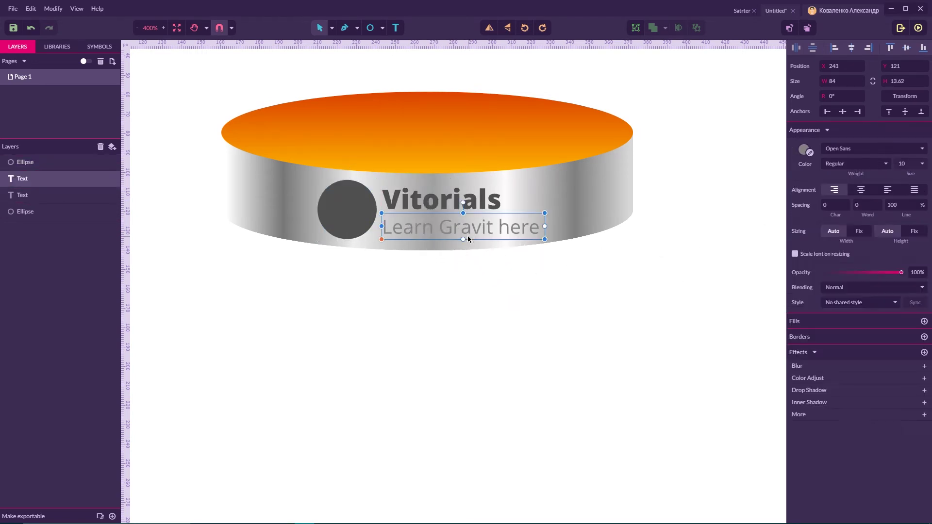
left_click(360, 215)
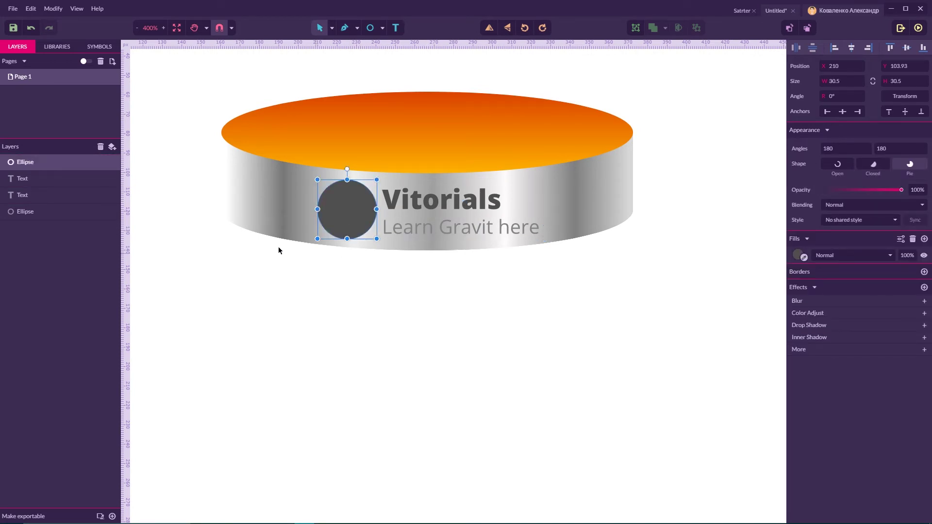
- Group the cylinder, circle and both text labels into one object
left_click_drag(179, 85, 676, 285)
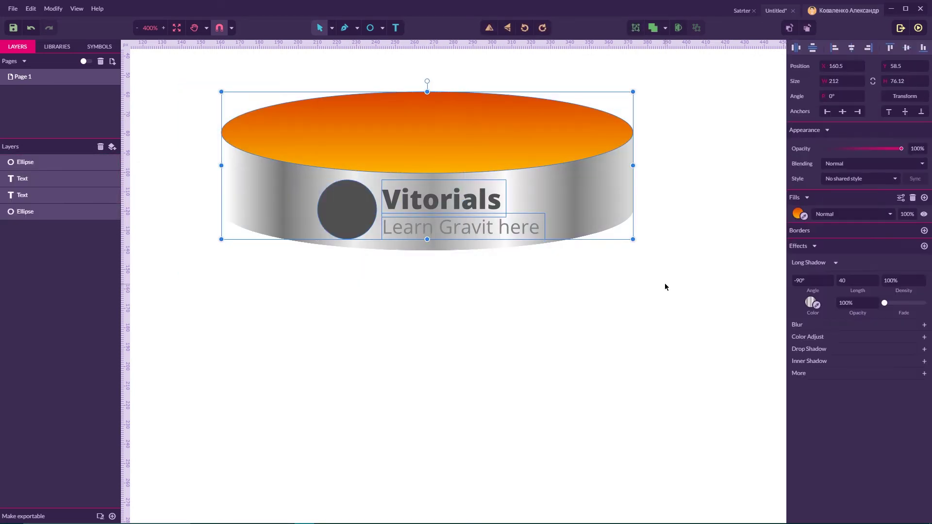
key("ctrl+d")
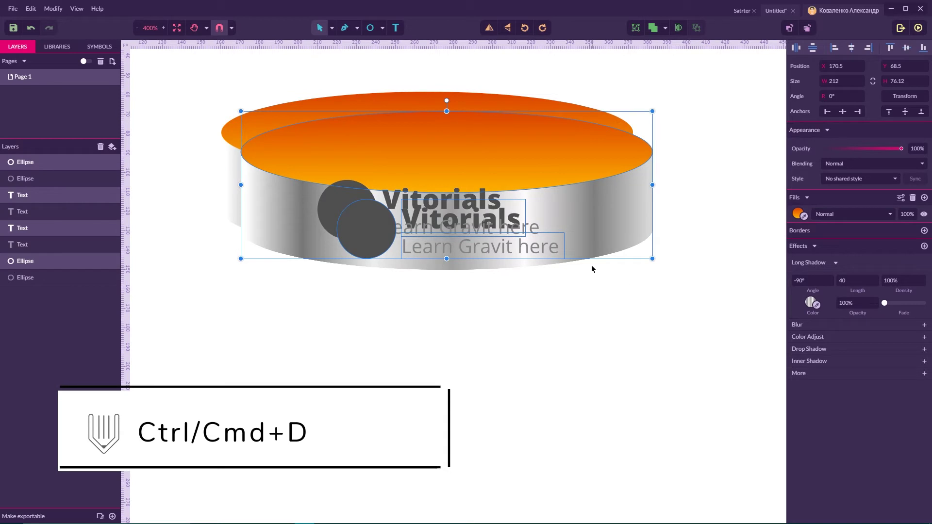
left_click_drag(564, 233, 540, 330)
key("ctrl+z")
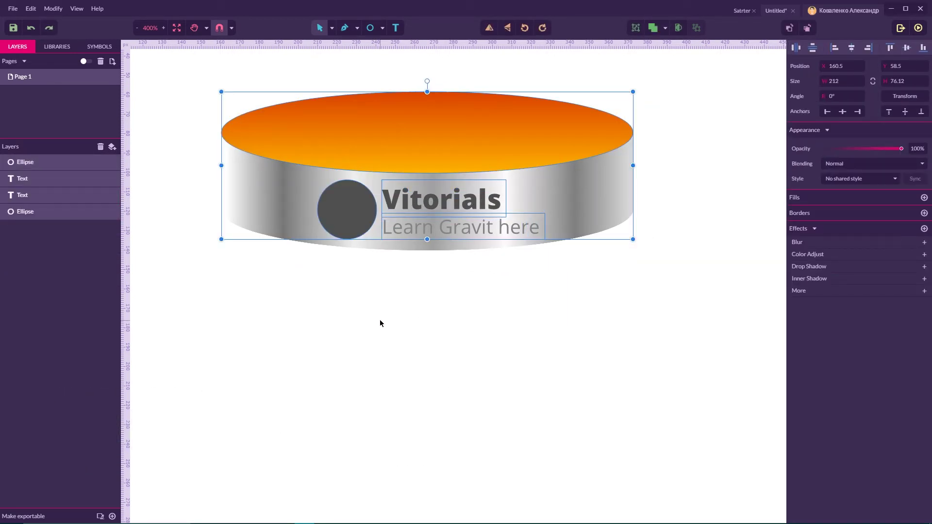
key("ctrl+g")
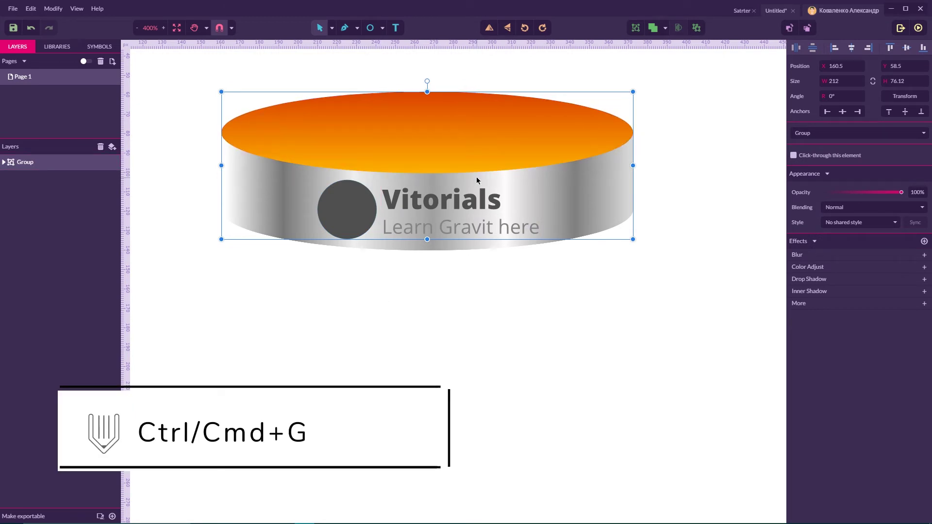
- Duplicate the group three times, stacking each copy directly below the previous one
key("ctrl+d")
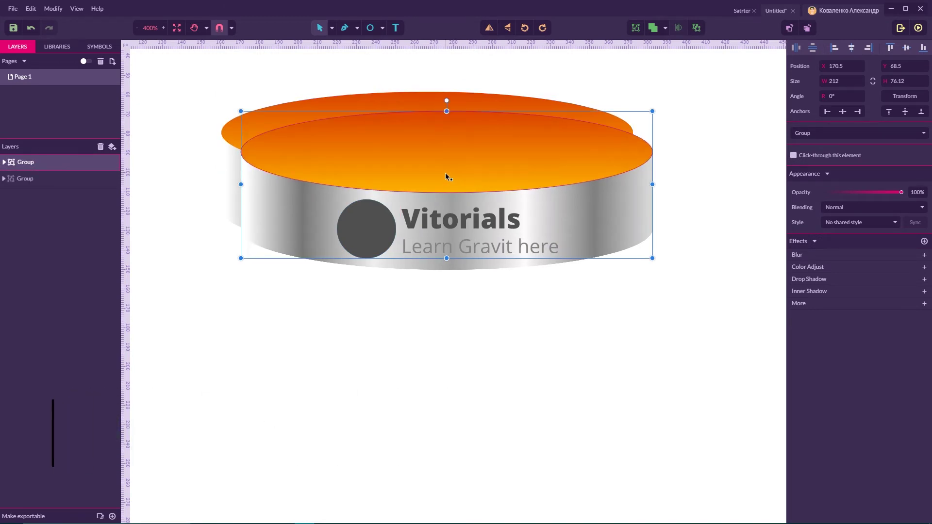
left_click_drag(444, 173, 428, 303)
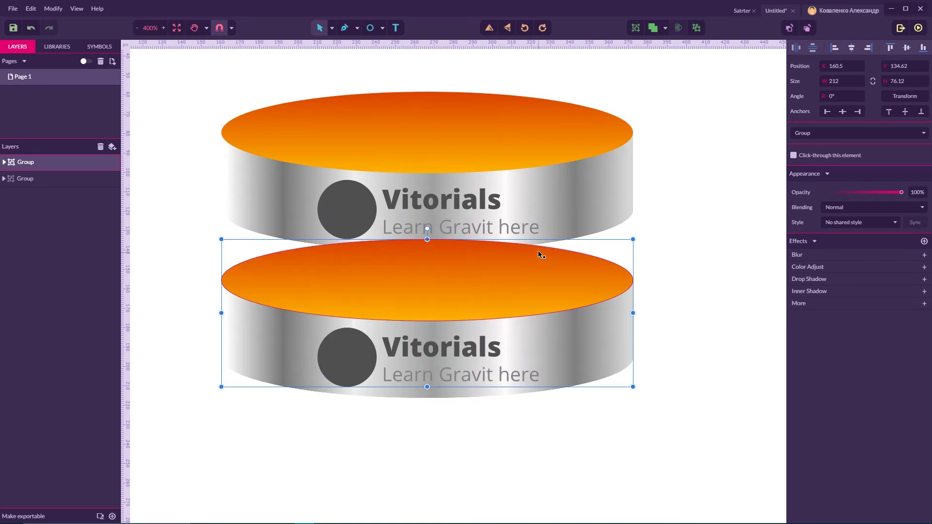
key("ctrl+d")
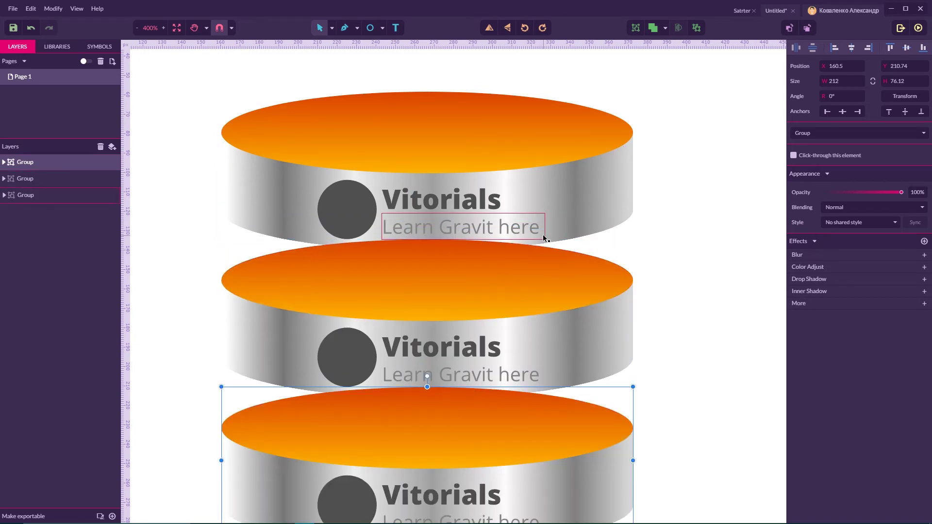
key("ctrl+d")
- Zoom out and send the lower three tiers behind the top tier
scroll(588, 198, "down", 5)
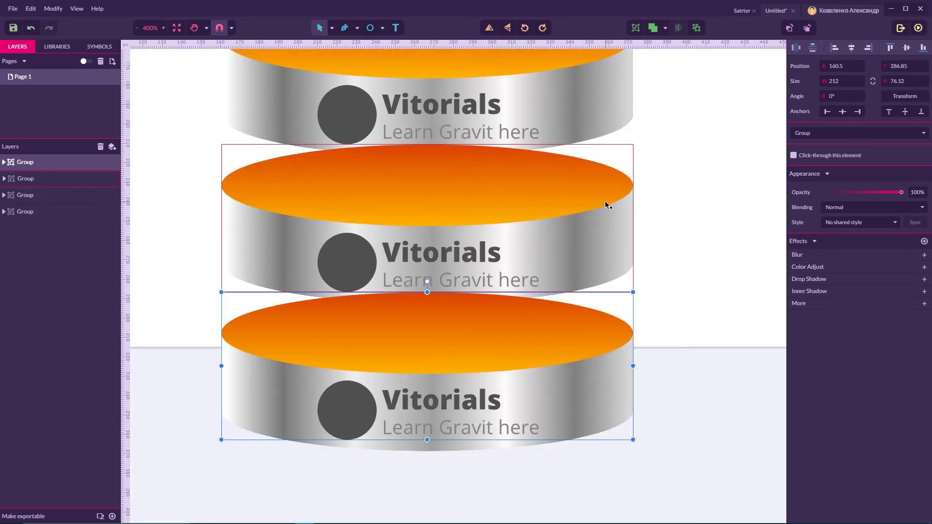
key("ctrl+minus")
key("ctrl+minus")
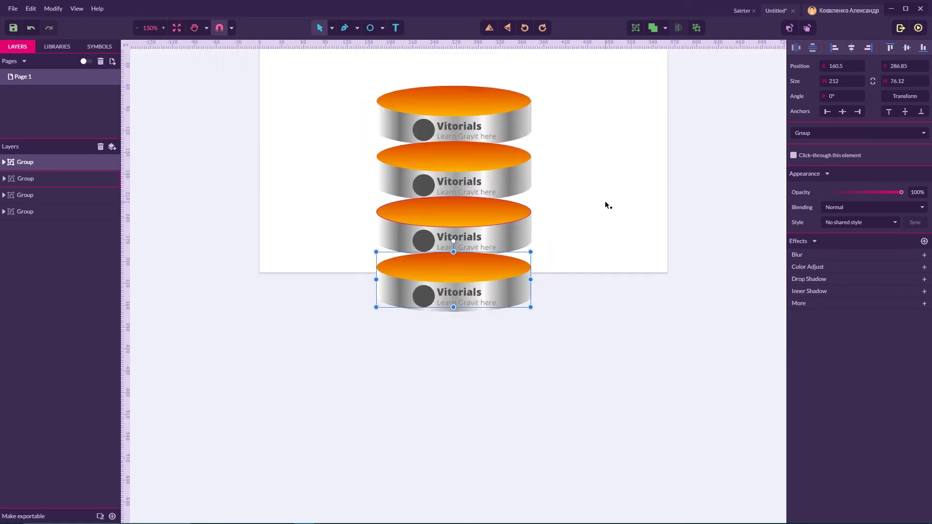
left_click(578, 212)
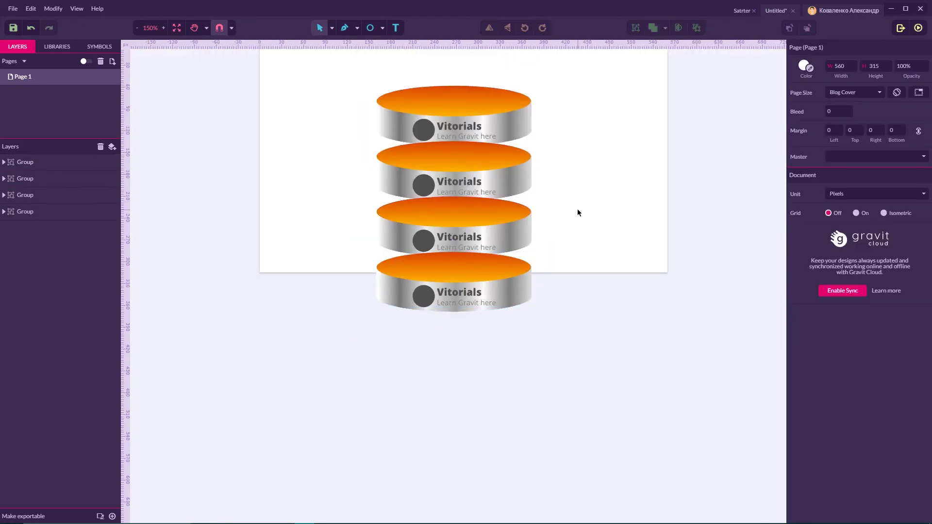
left_click(489, 204)
left_click(465, 159, "shift")
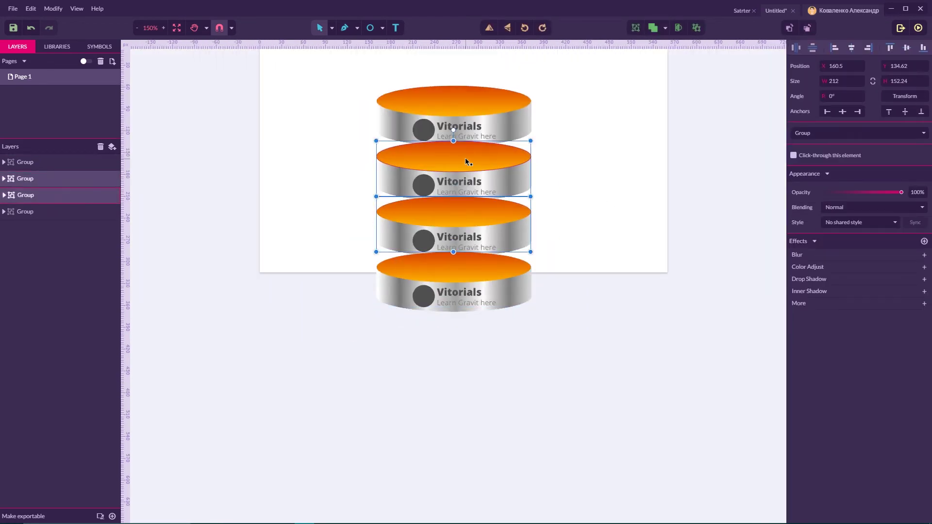
left_click(464, 271, "shift")
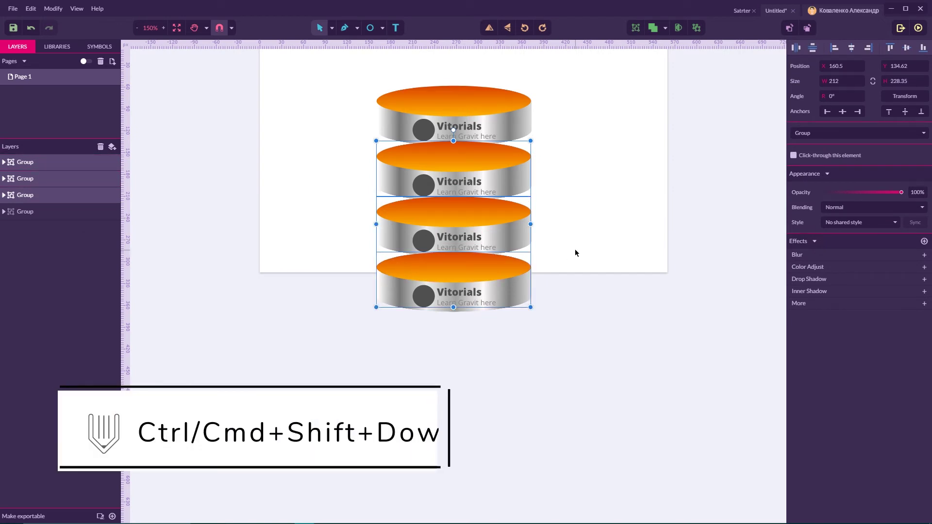
key("ctrl+shift+Down")
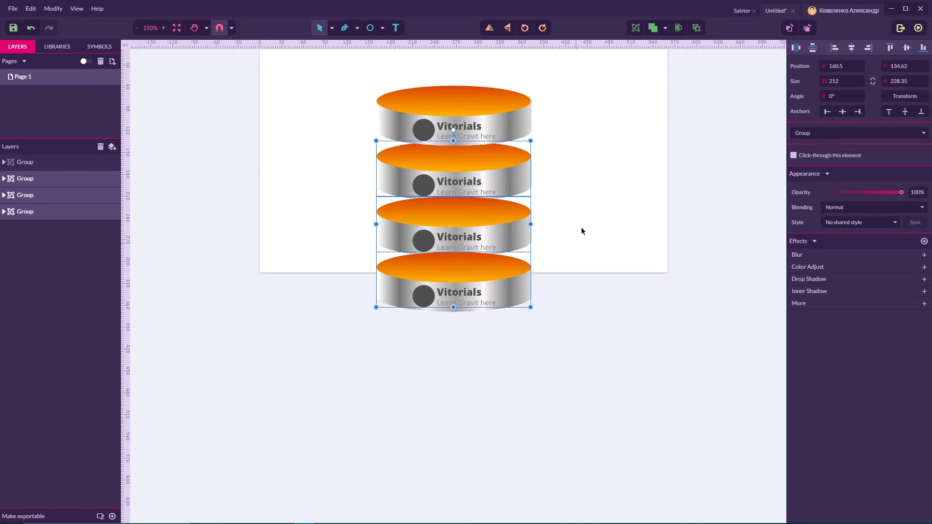
- Move the third tier back one level and send the bottom tier to the very back
left_click(581, 228)
left_click(490, 219)
key("shift+Down")
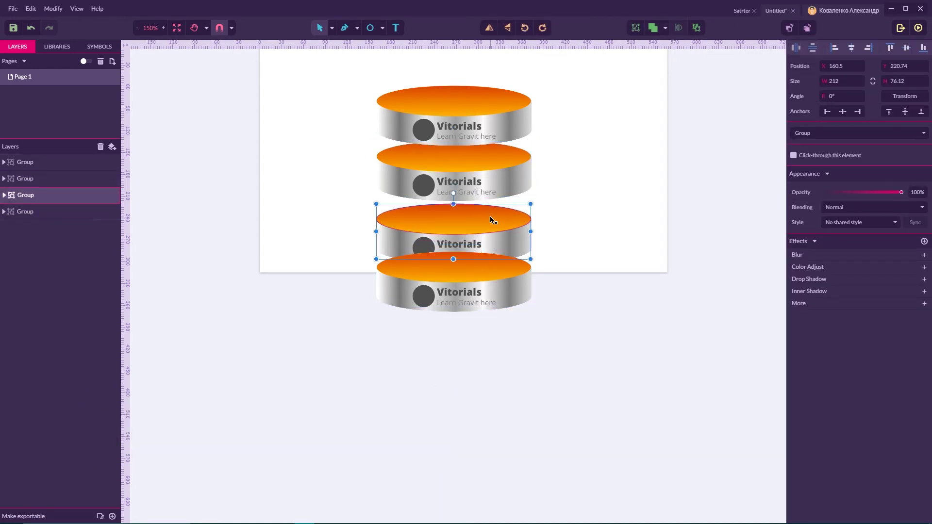
key("ctrl+z")
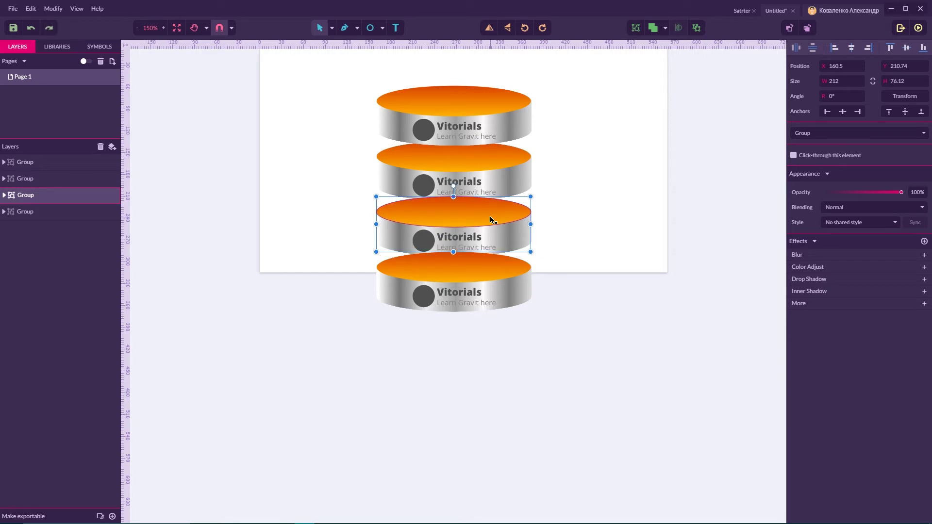
key("ctrl+Down")
left_click(447, 279)
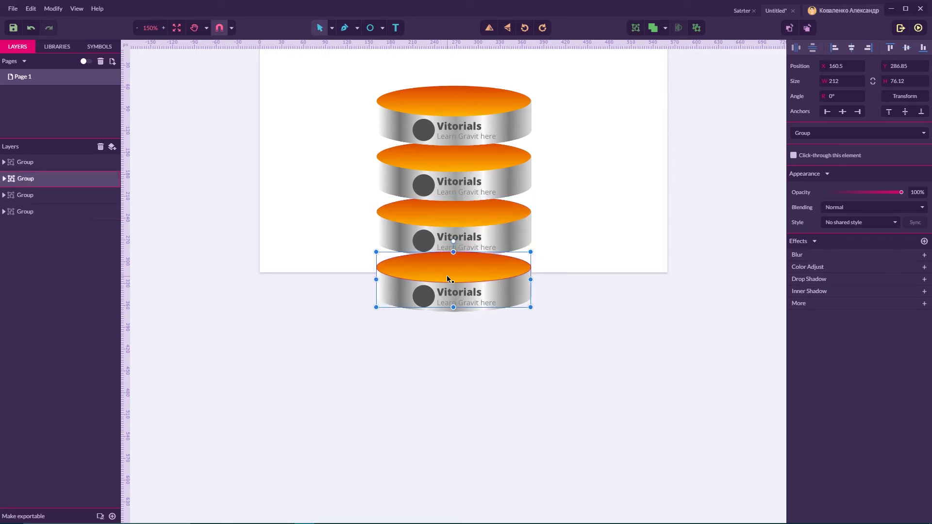
key("ctrl+shift+Down")
- Marquee-select all four tiers, move them to the page top, and scale to about 179×256 px
scroll(572, 160, "up", 5)
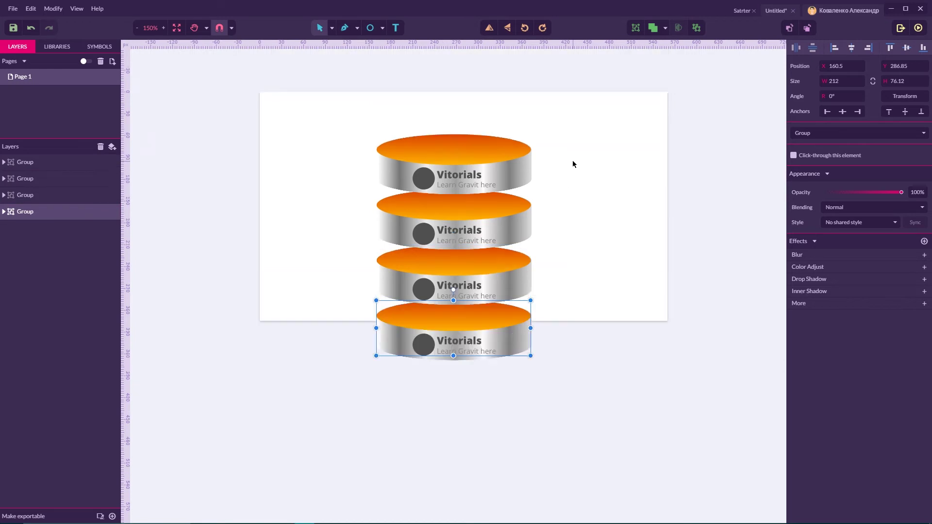
left_click_drag(575, 208, 367, 517)
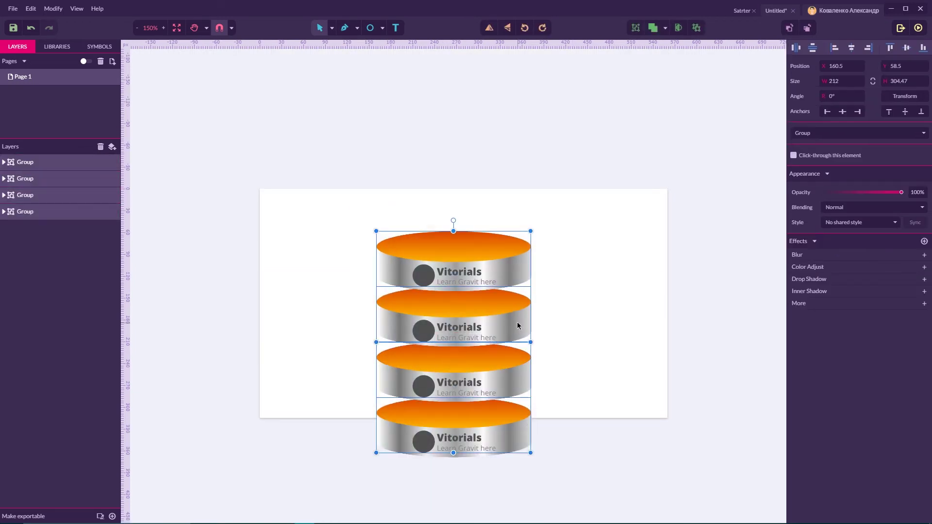
left_click_drag(517, 321, 513, 207)
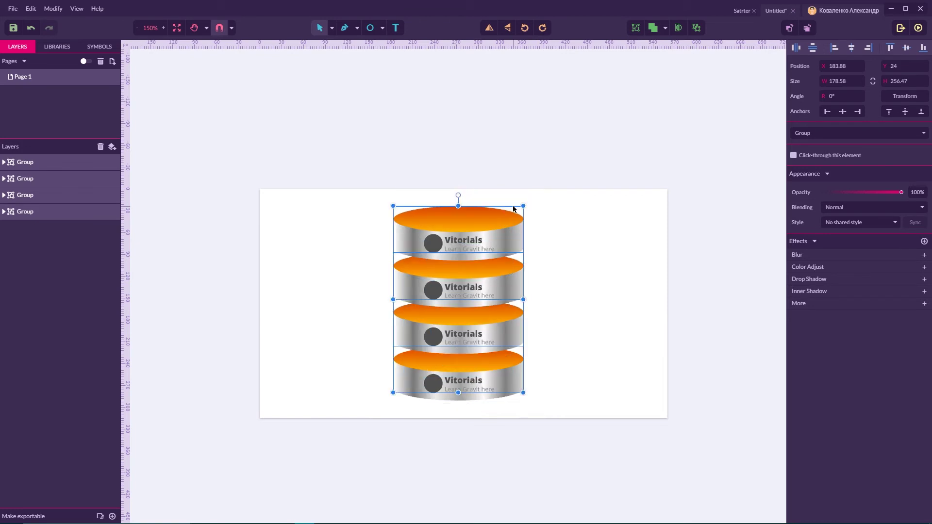
left_click(550, 262)
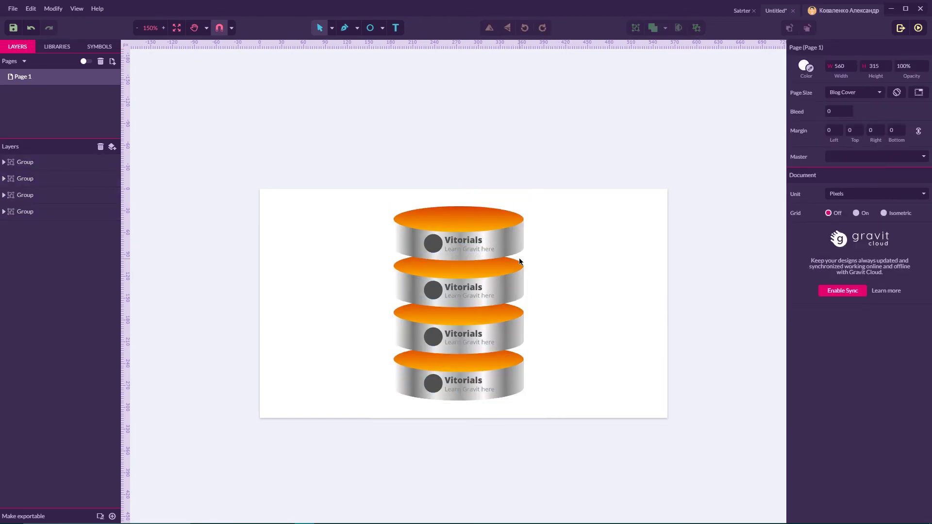
left_click(465, 267)
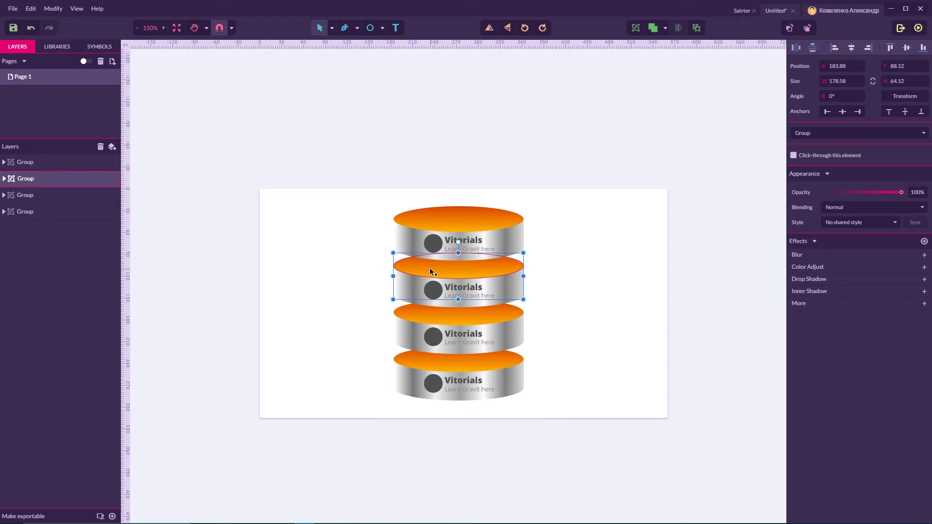
- Ungroup the second tier and turn its top yellow with a Color Adjust hue of 7°
key("ctrl+shift+g")
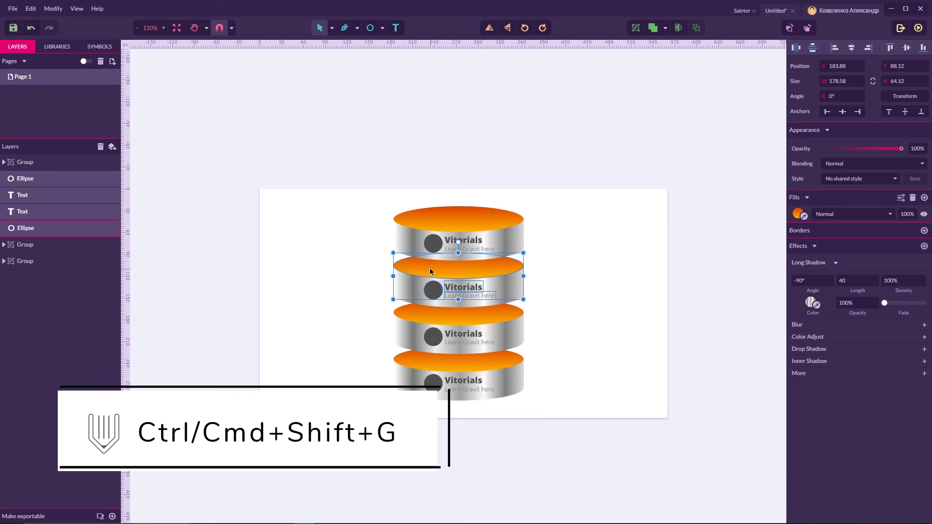
left_click(601, 253)
left_click(502, 268)
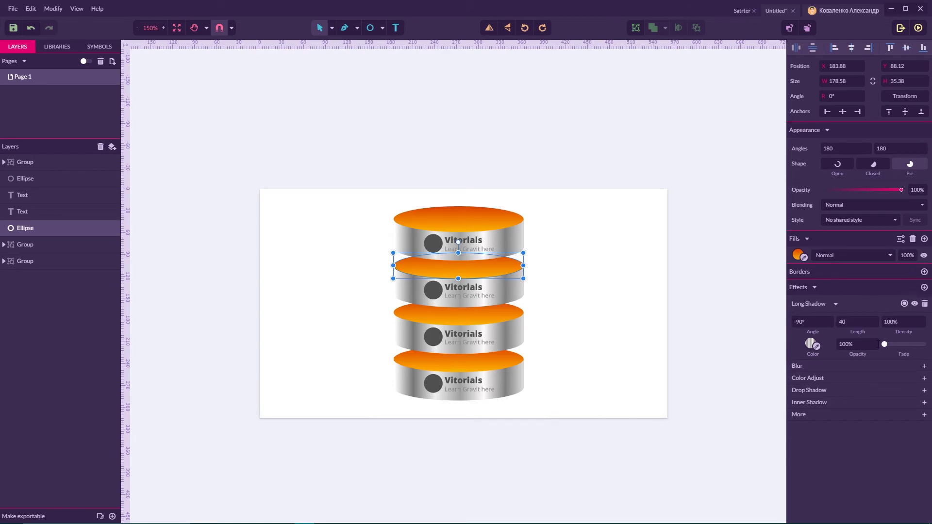
left_click(803, 416)
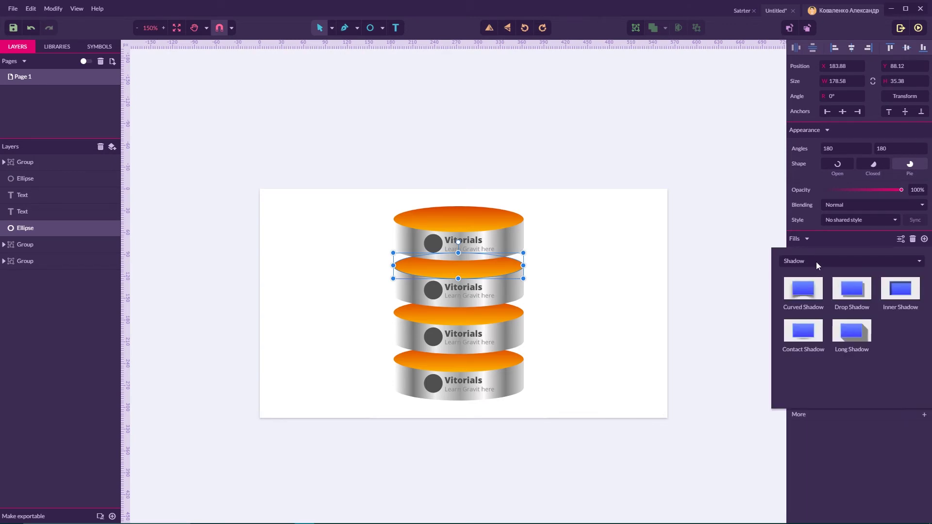
left_click(803, 262)
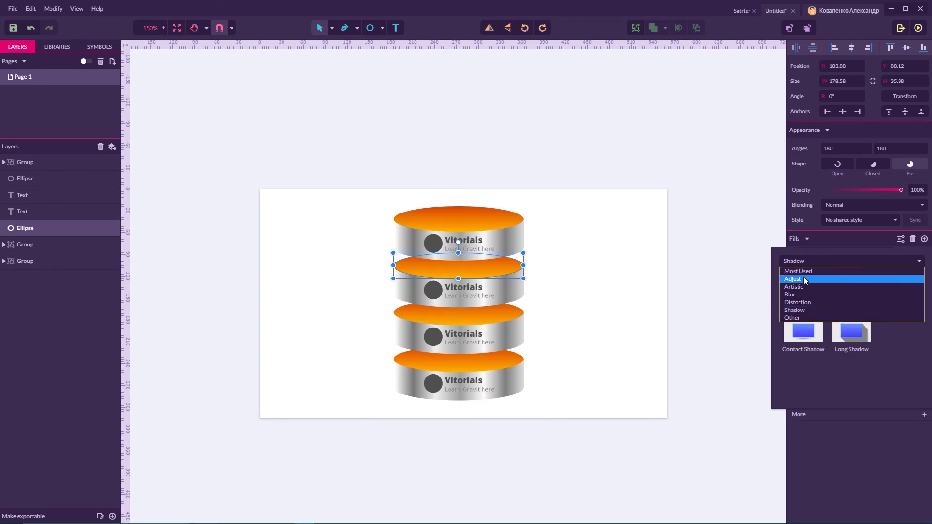
left_click(803, 279)
left_click(803, 292)
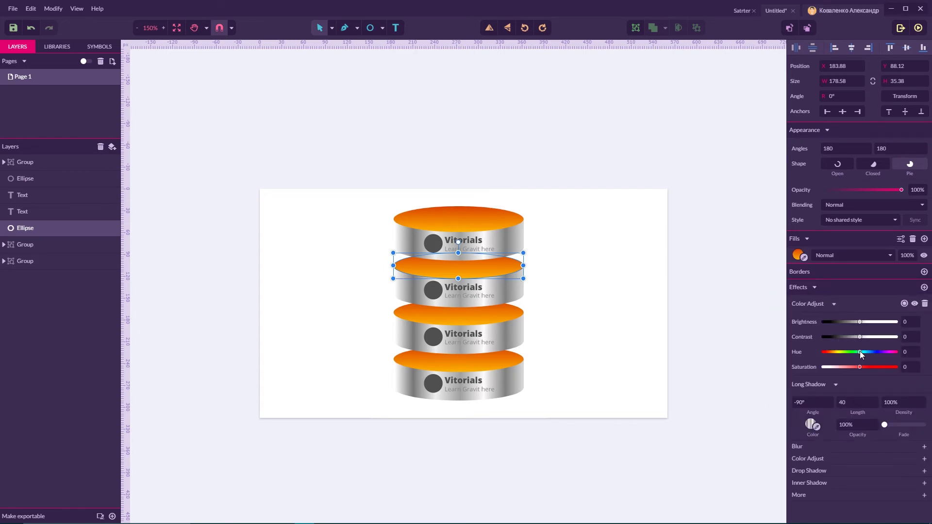
left_click_drag(860, 351, 862, 352)
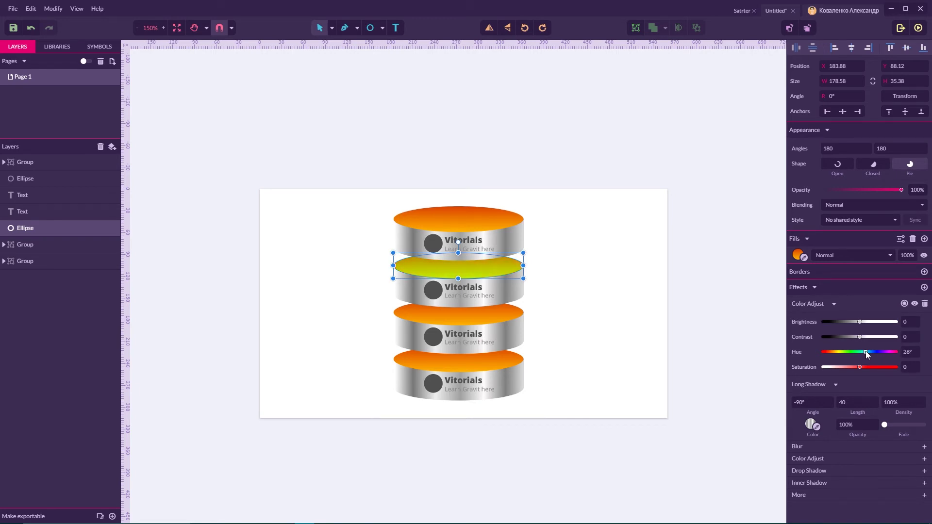
left_click(628, 272)
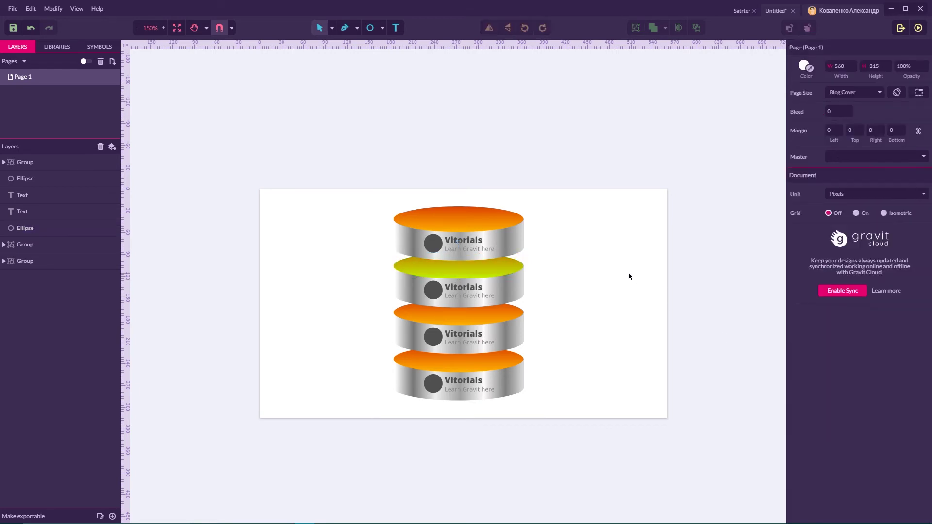
- Ungroup the third tier and turn its top green with a Color Adjust hue of 121°
left_click(473, 315)
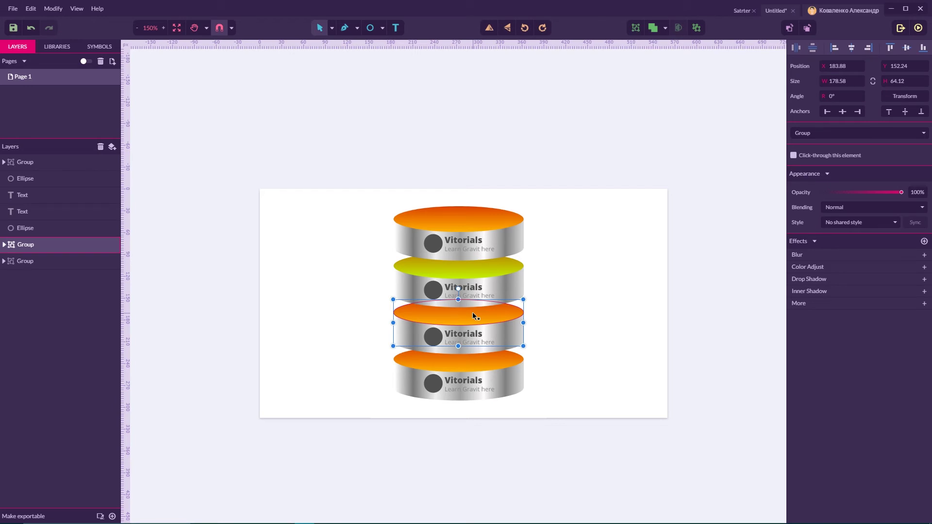
key("ctrl+shift+g")
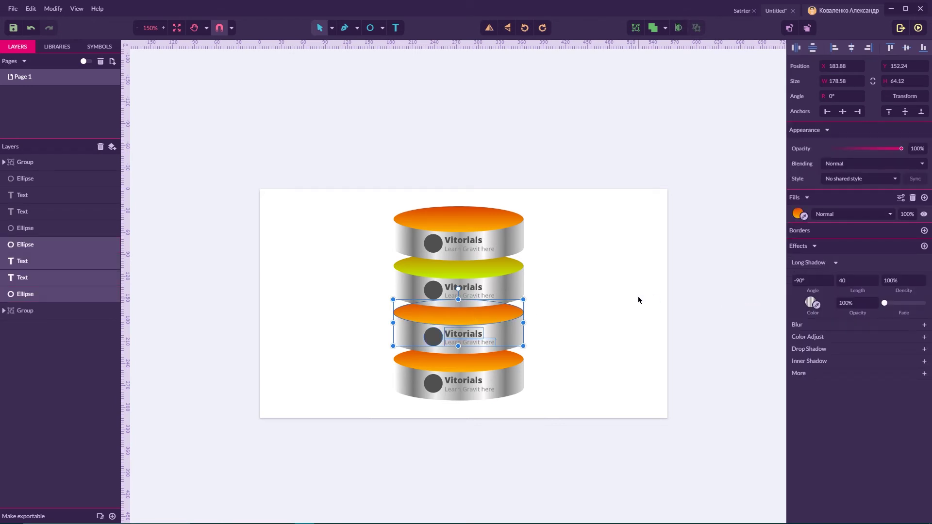
left_click(639, 301)
left_click(480, 316)
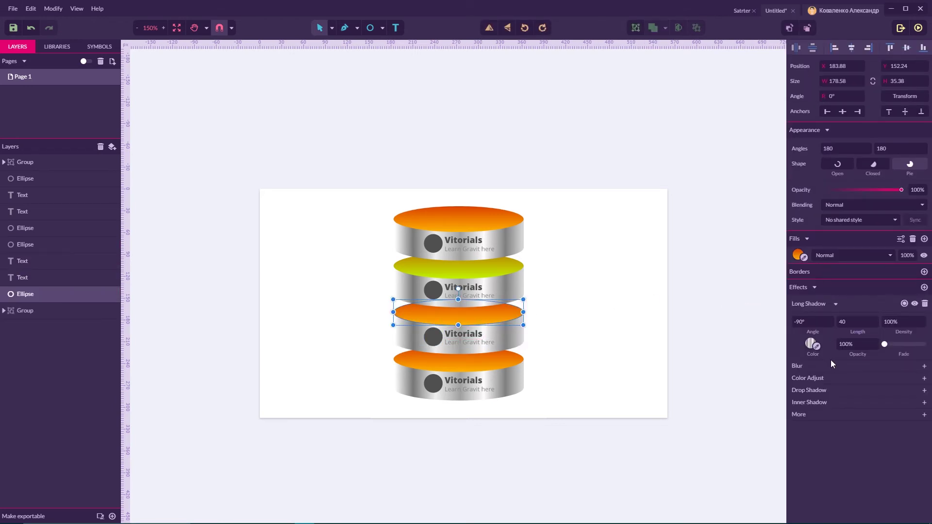
left_click(800, 413)
left_click(804, 287)
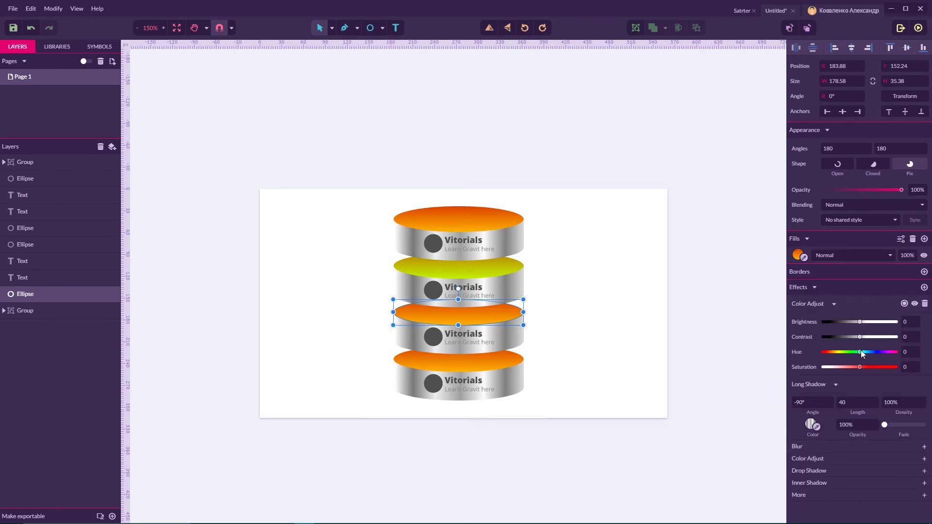
left_click_drag(860, 352, 871, 352)
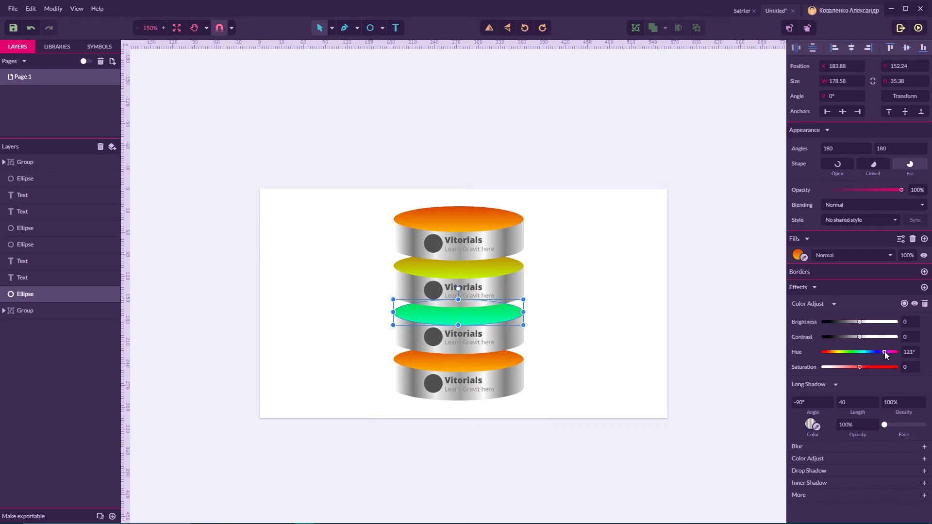
- Turn the bottom tier's top purple with a Color Adjust hue of -107°, then check the stack
left_click(484, 360)
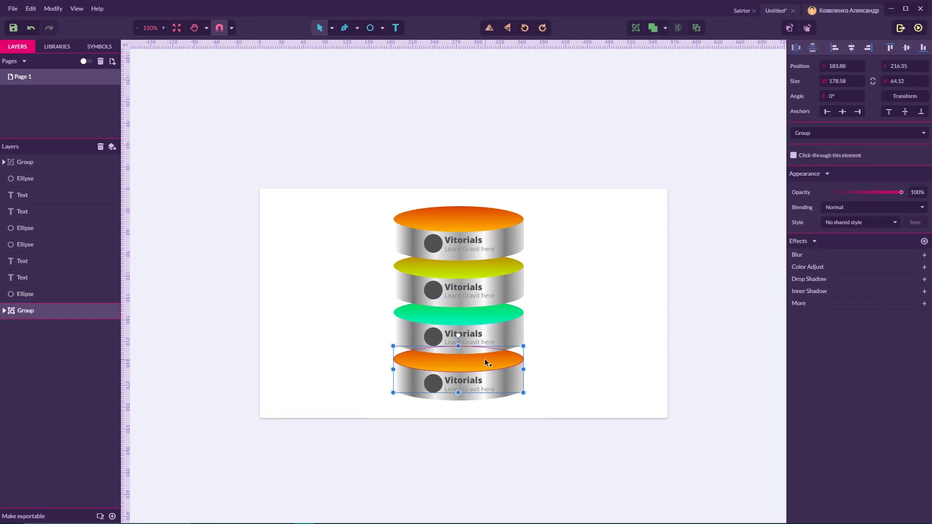
double_click(485, 359)
left_click(645, 343)
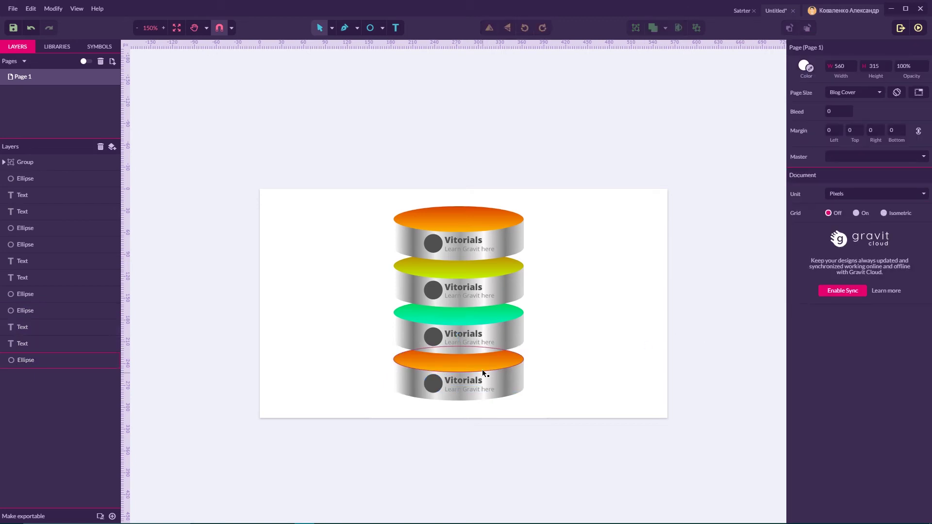
left_click(482, 367)
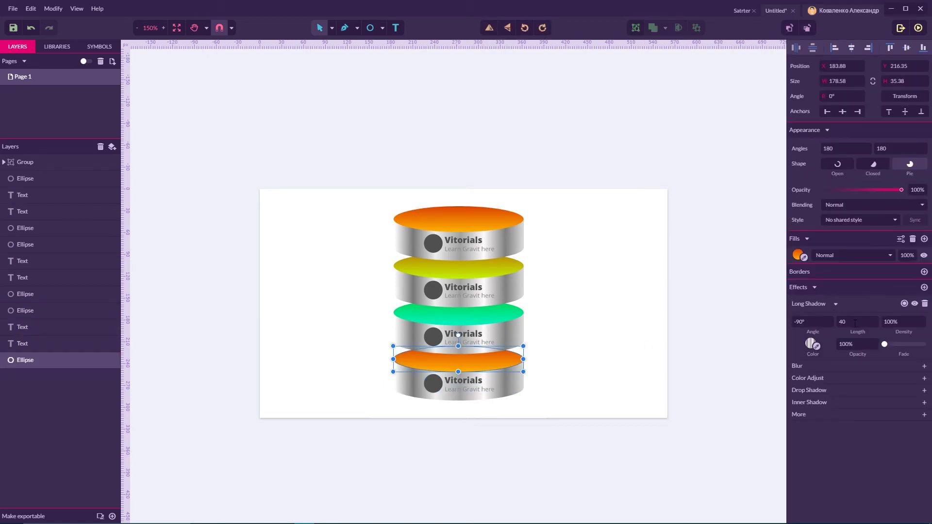
left_click(802, 415)
left_click(806, 304)
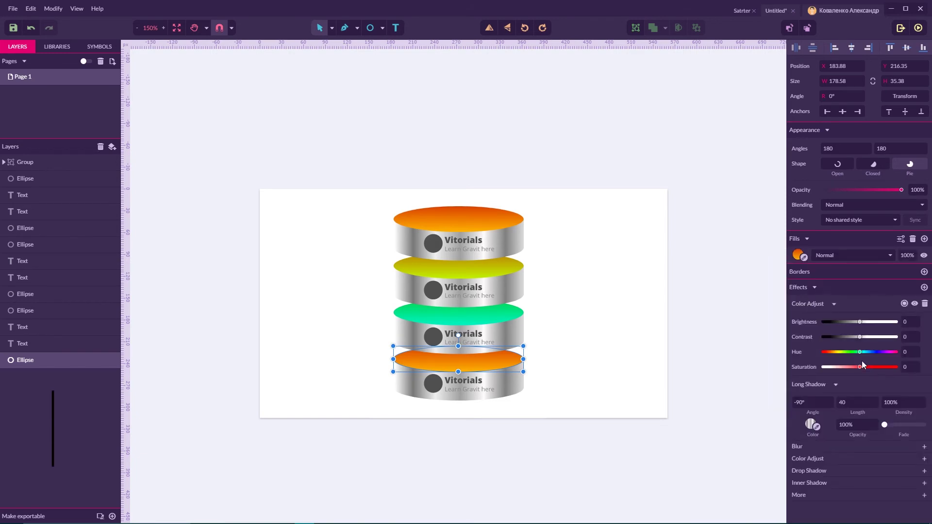
left_click_drag(859, 351, 838, 352)
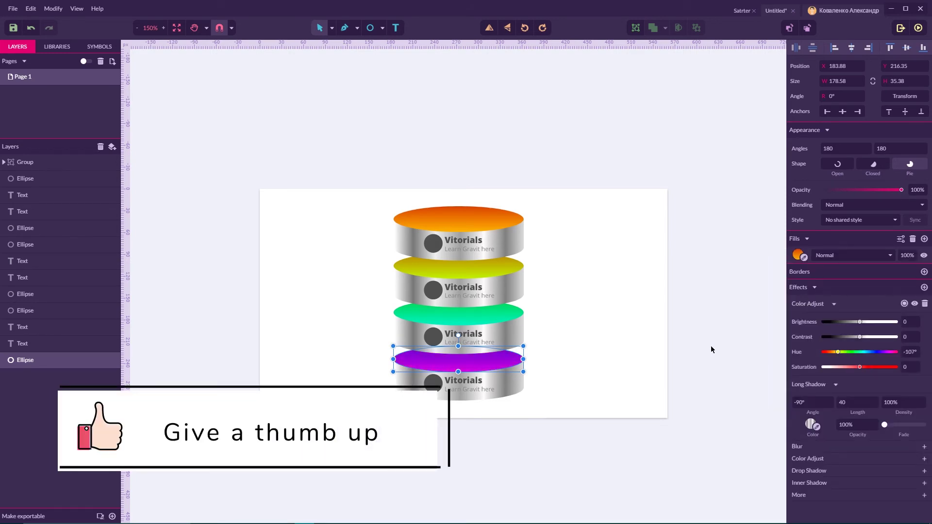
left_click(613, 344)
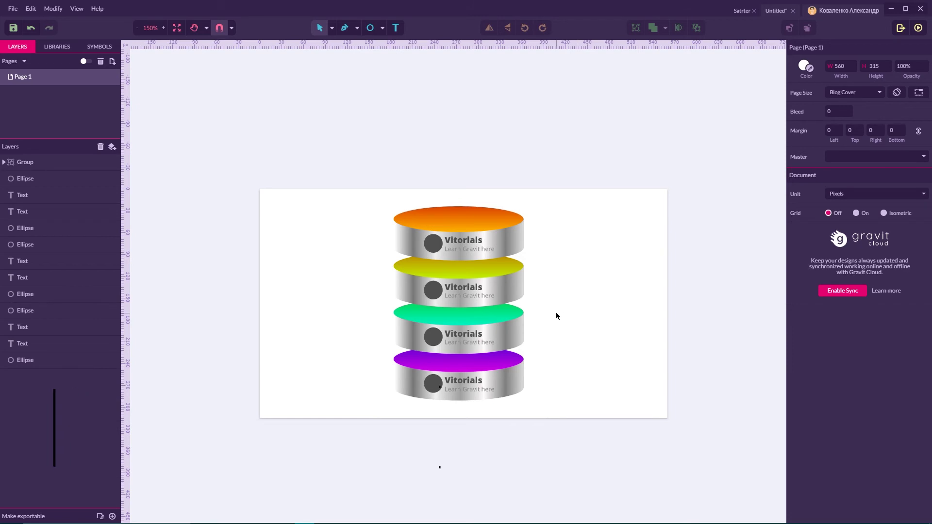
left_click_drag(555, 312, 521, 389)
left_click(554, 344)
left_click_drag(502, 315, 376, 422)
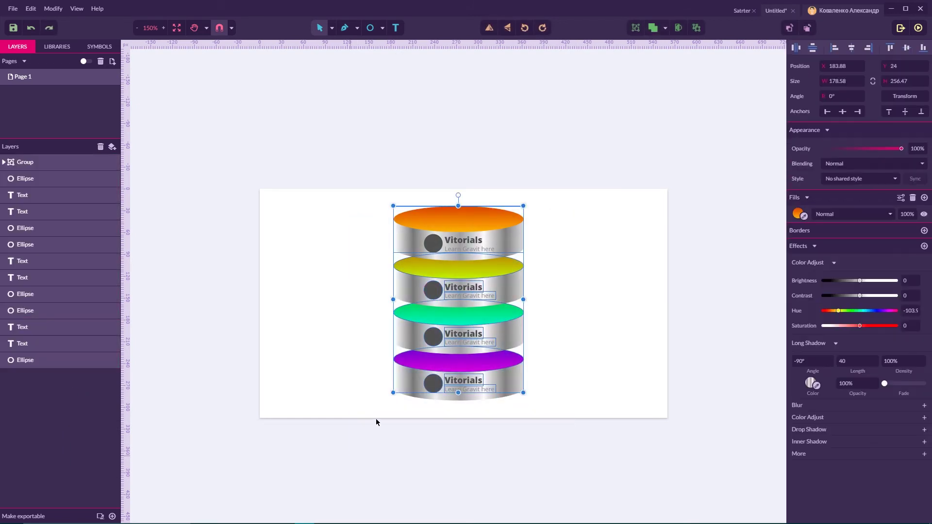
left_click(597, 254)
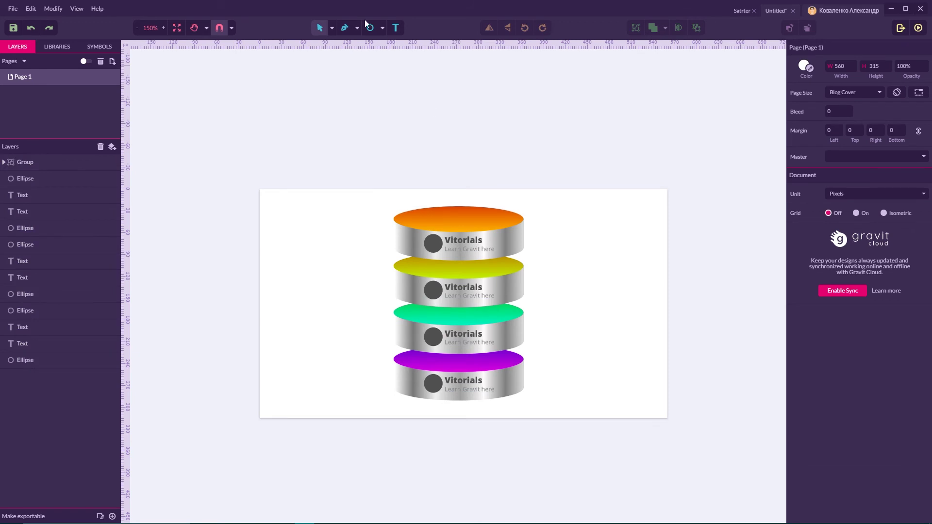
- Add a text '1' in Extra-Bold weight, coloured white #FFFFFF
left_click(396, 27)
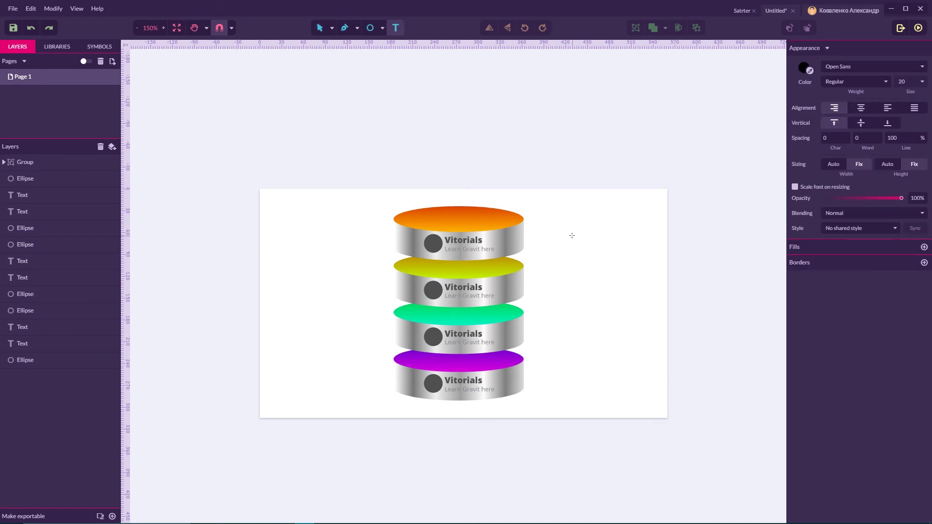
left_click(571, 235)
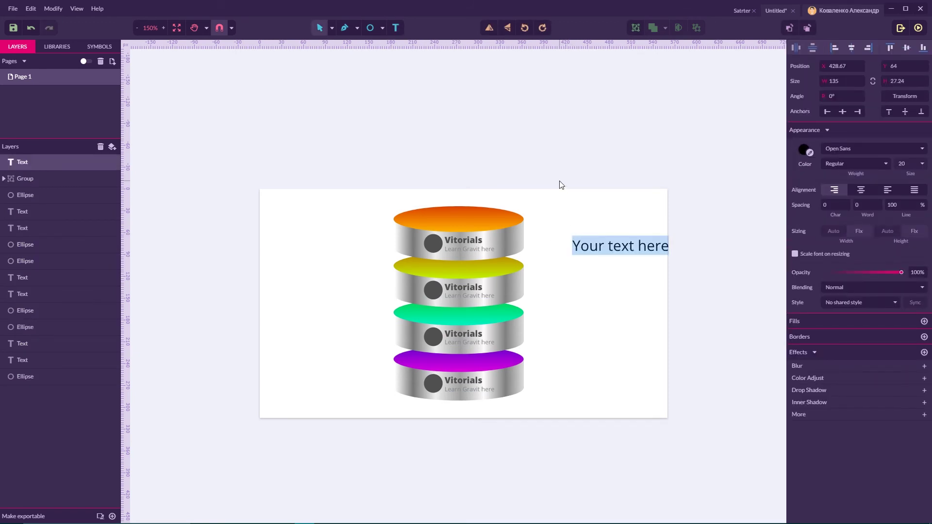
type("1")
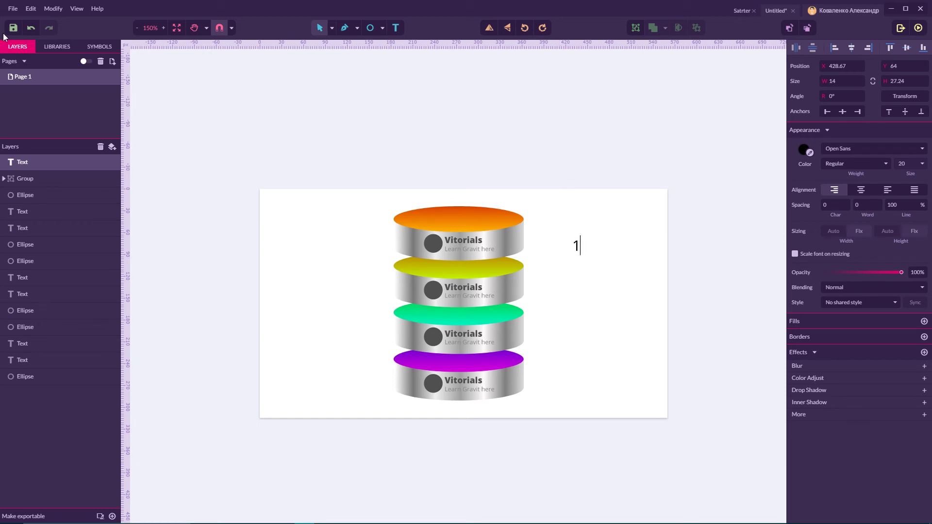
key("Escape")
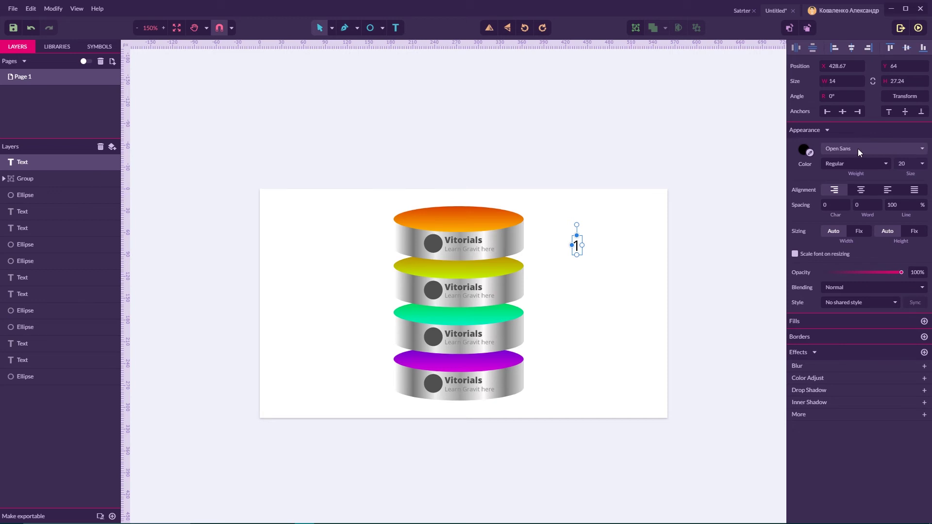
left_click(853, 160)
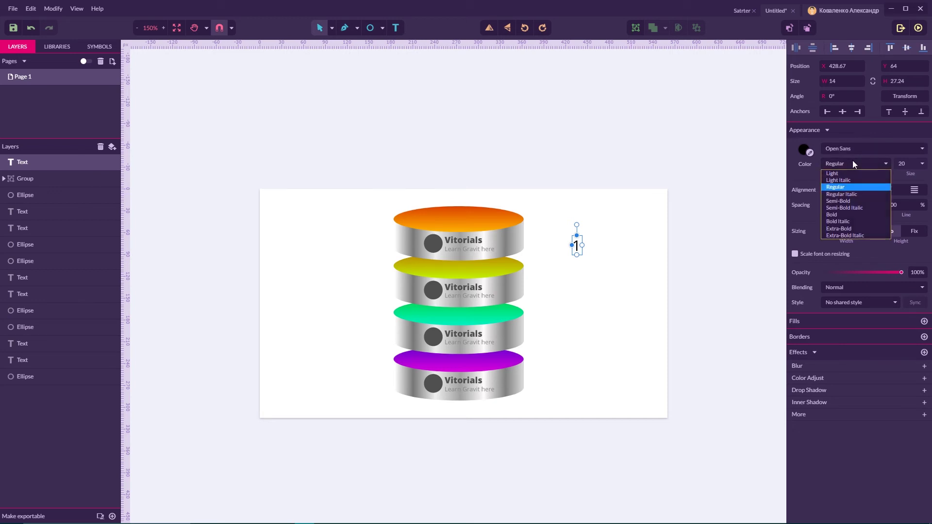
left_click(845, 229)
mouse_move(577, 254)
left_mouse_down()
mouse_move(574, 266)
mouse_move(578, 248)
left_mouse_up()
key("ctrl+z")
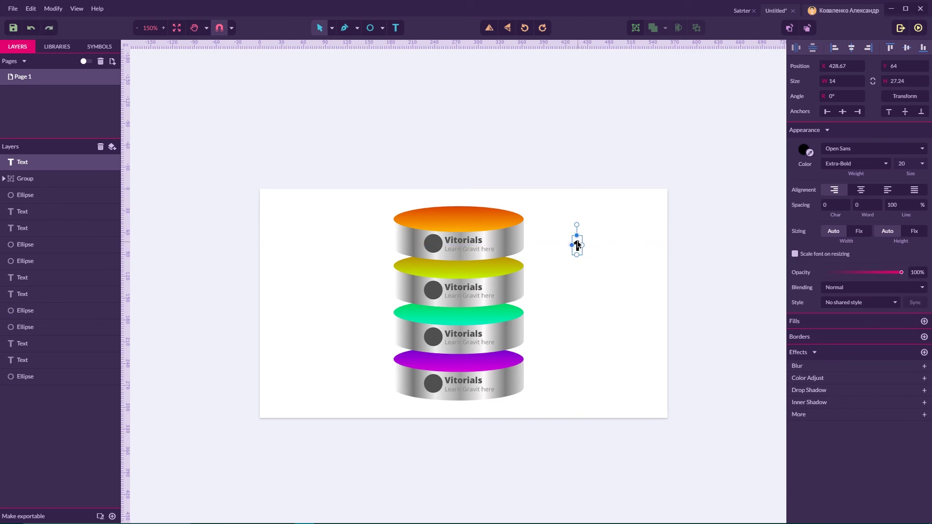
left_click(804, 150)
left_click_drag(798, 194, 779, 166)
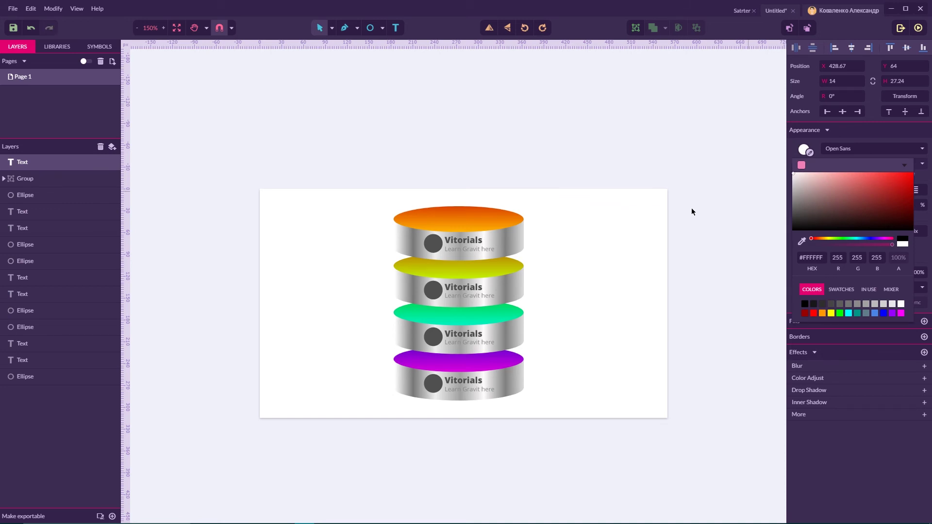
left_click(577, 240)
- Enlarge the white 1 to size 30 and centre it in the top dark circle
left_click_drag(576, 245, 429, 244)
left_click(366, 213)
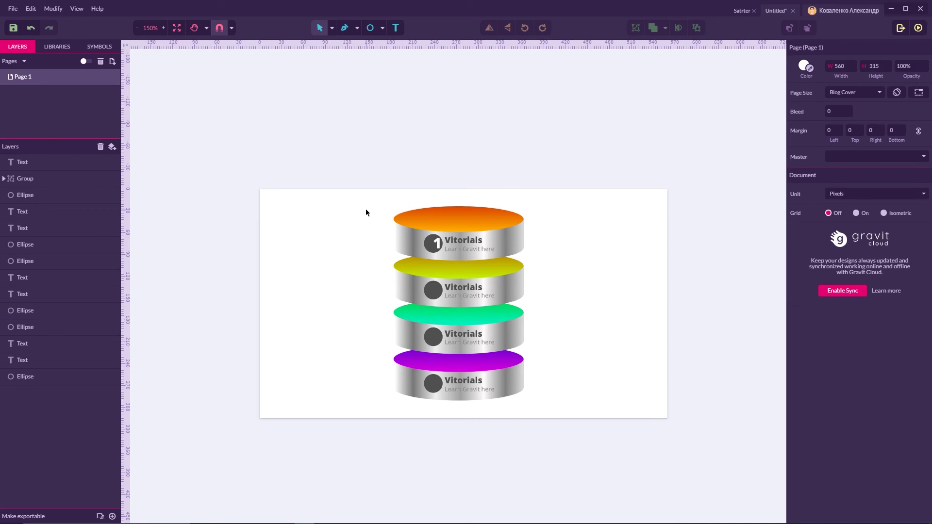
scroll(366, 213, "up", 5)
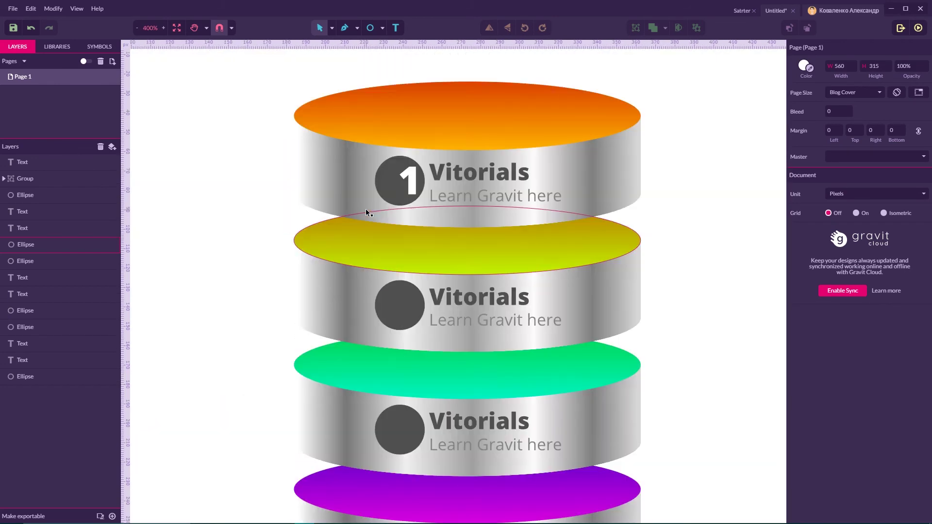
left_click(412, 186)
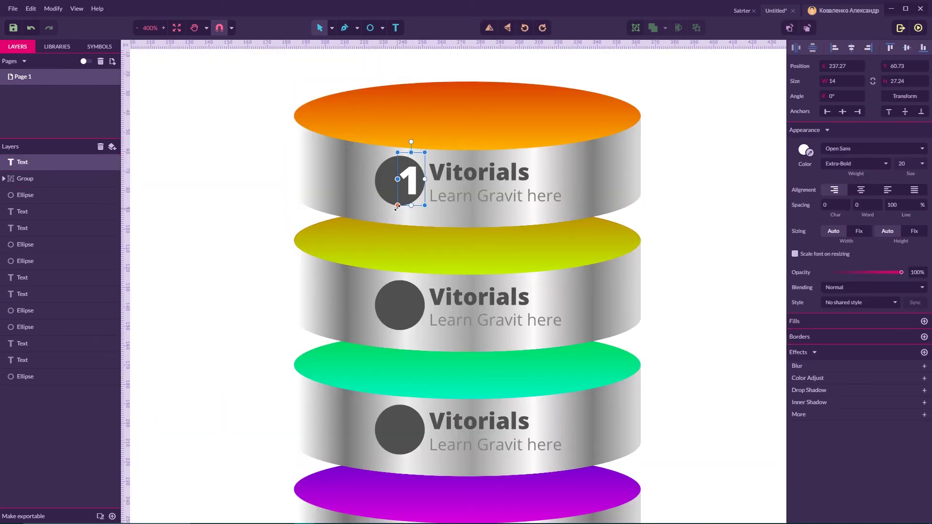
left_click_drag(397, 206, 383, 234)
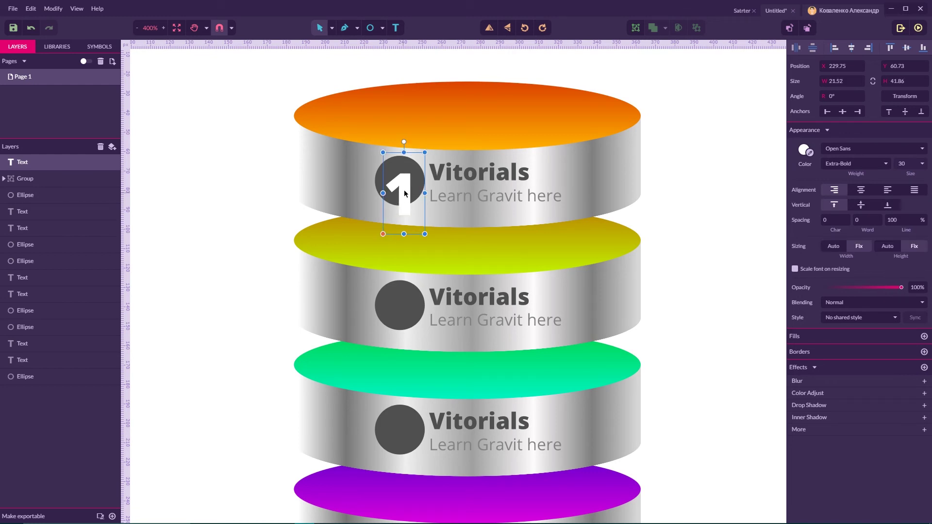
left_click_drag(404, 192, 412, 184)
key("Left")
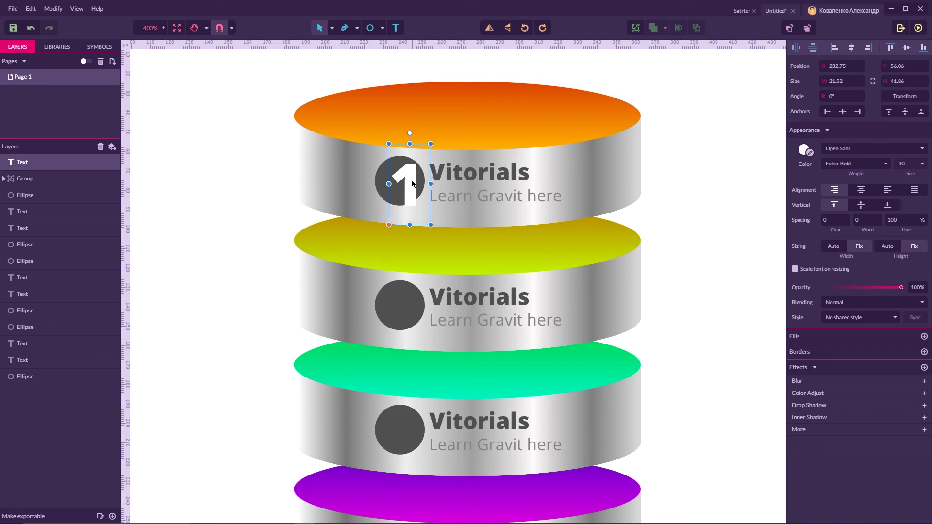
- Duplicate the 1 three times across the row and change the copies to 2, 3 and 4
left_click_drag(409, 184, 507, 186)
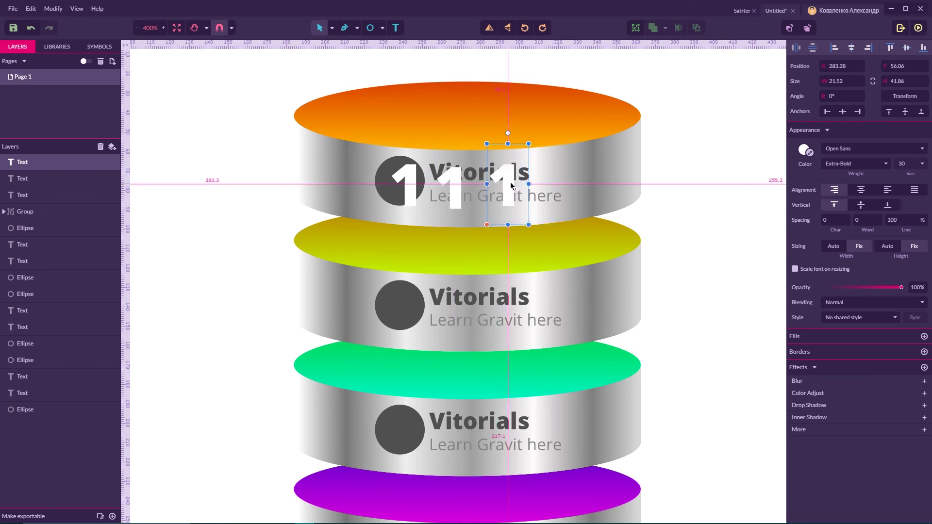
key("ctrl+d")
double_click(455, 183)
type("2")
left_click(511, 186)
double_click(510, 184)
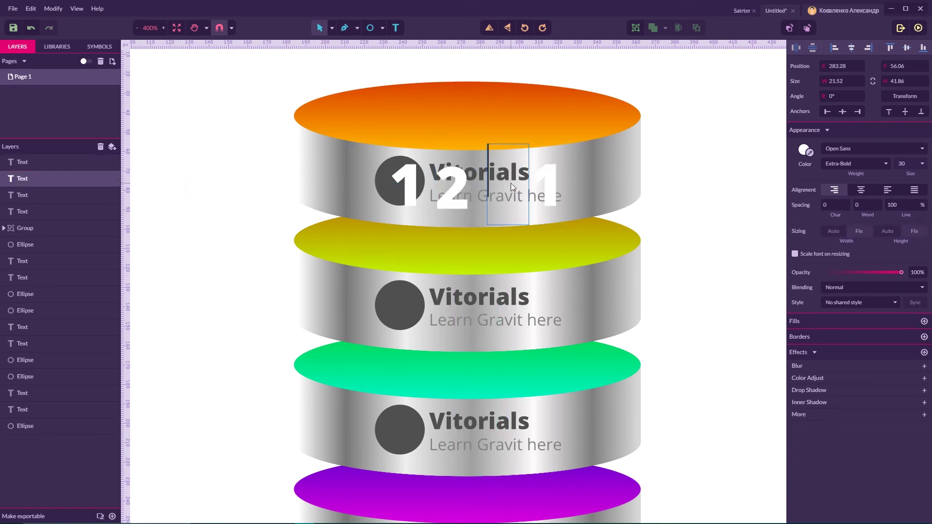
type("3")
double_click(549, 184)
type("4")
key("Escape")
- Select all four digits and convert them to outlines with Ctrl+Shift+P
left_click(445, 193)
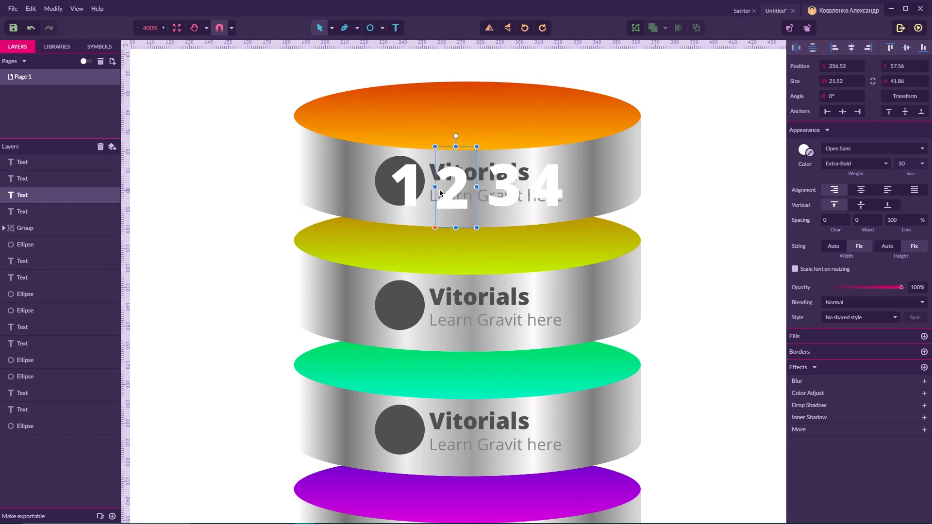
left_click(408, 190, "shift")
left_click(512, 192, "shift")
left_click(552, 190, "shift")
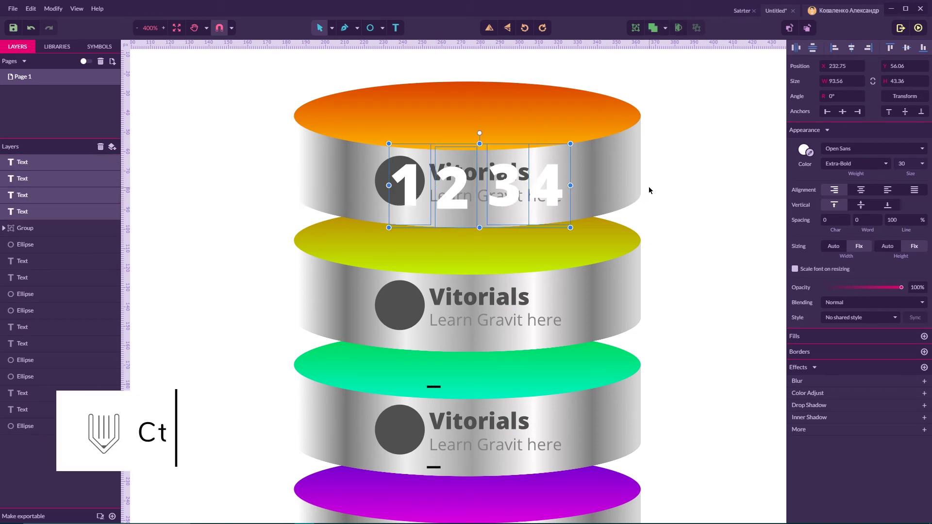
key("ctrl+shift+p")
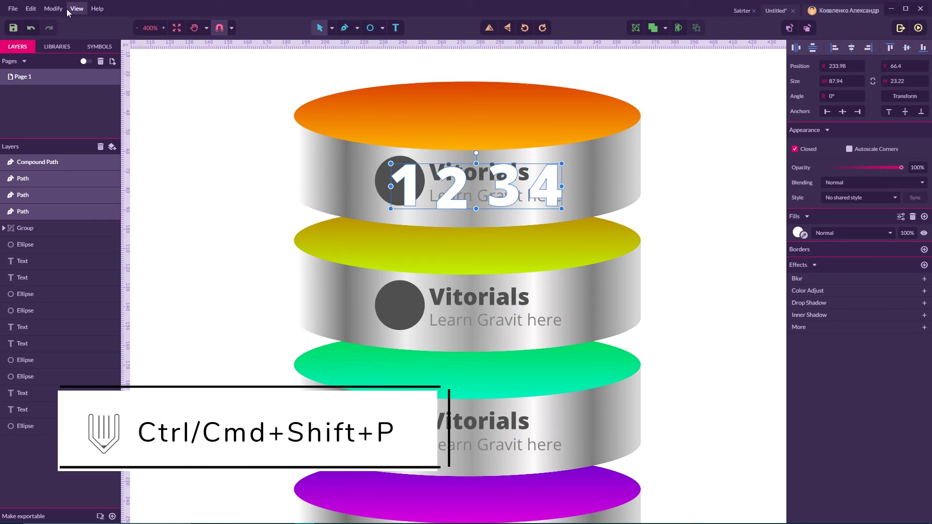
- Check the Modify > Path commands and nudge the outlined 1 slightly up in its circle
left_click(51, 9)
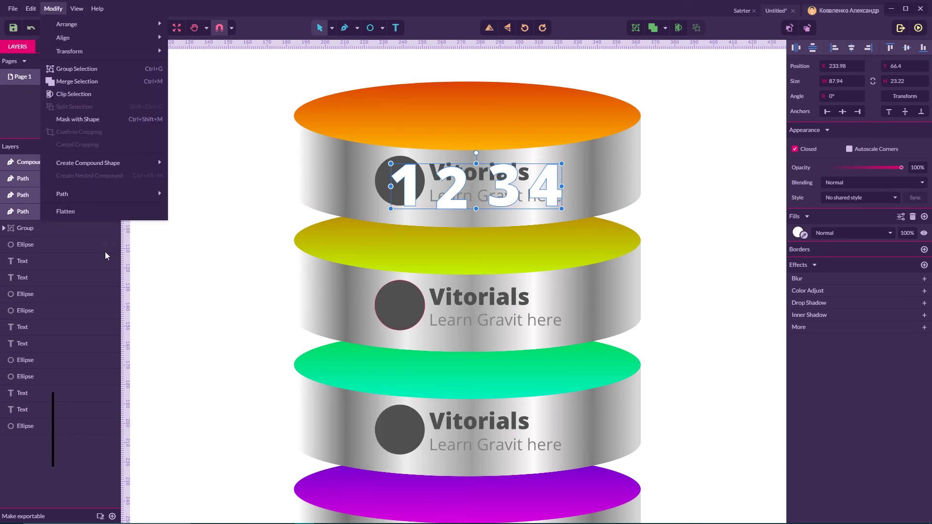
mouse_move(100, 194)
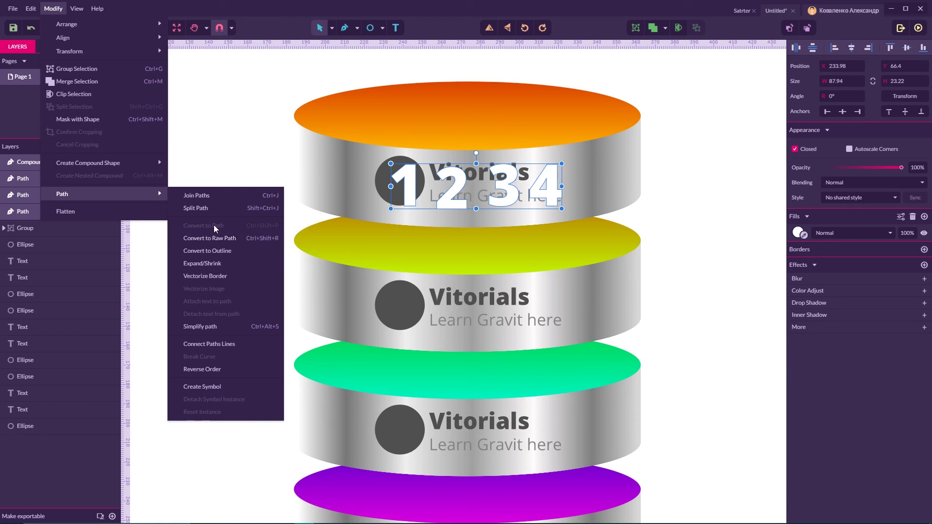
left_click(255, 82)
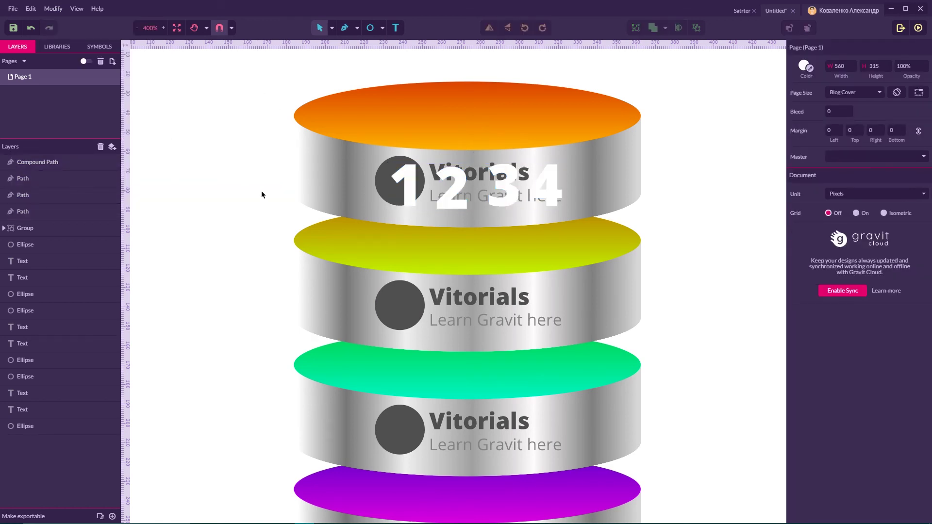
left_click(403, 194)
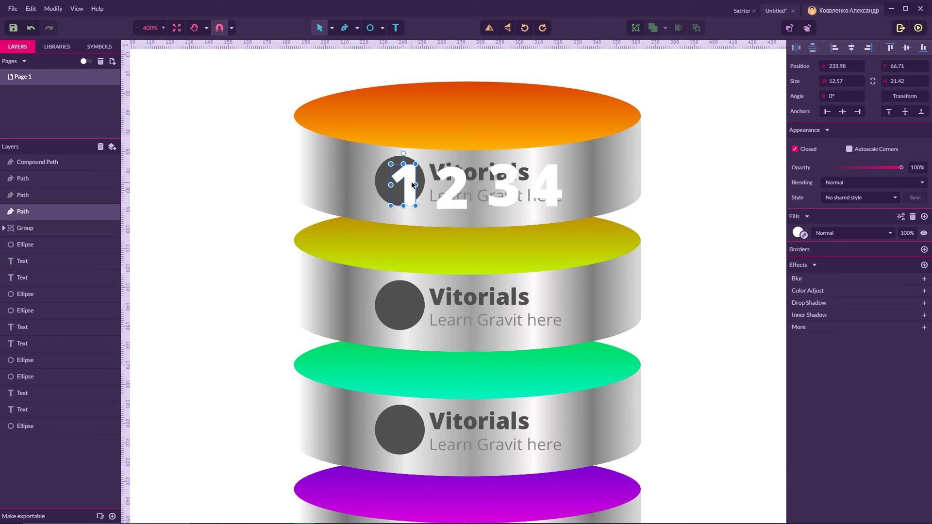
left_click_drag(411, 185, 409, 183)
- Select the top tier's label group and ungroup it
left_click(385, 187)
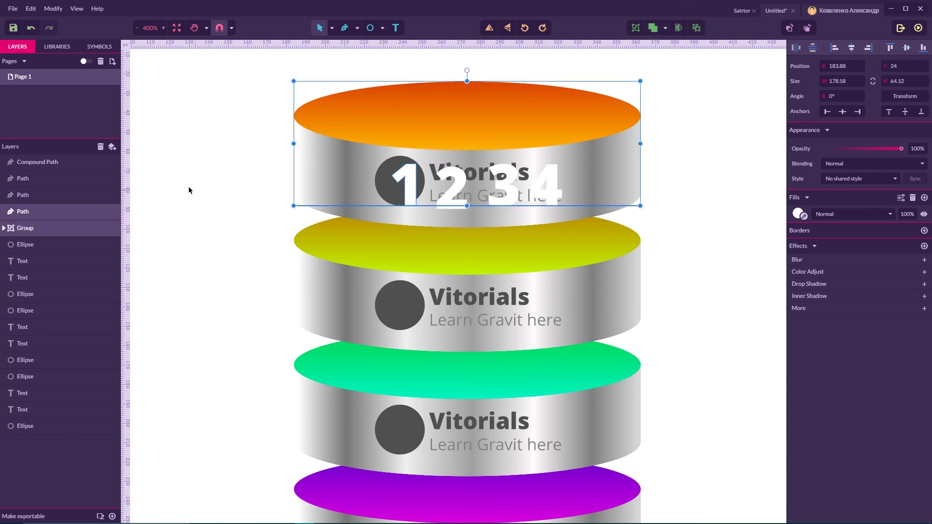
left_click(189, 188)
left_click_drag(375, 176, 376, 177)
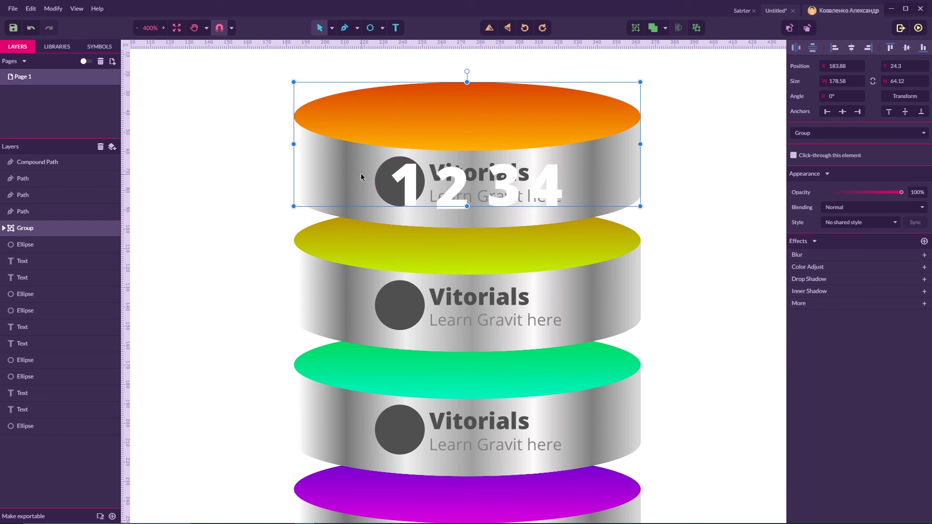
key("ctrl+shift+g")
- Subtract the 1 from the top tier's dark circle
left_click(286, 175)
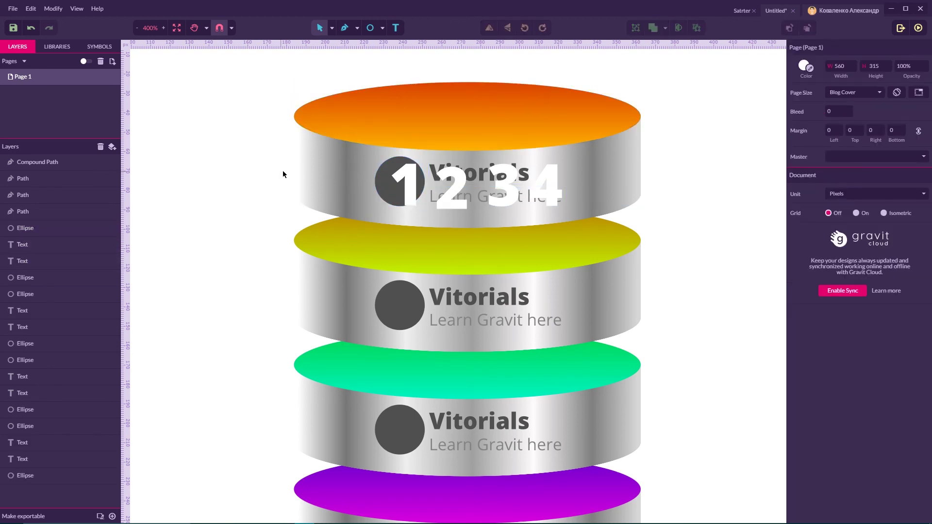
left_click(389, 183)
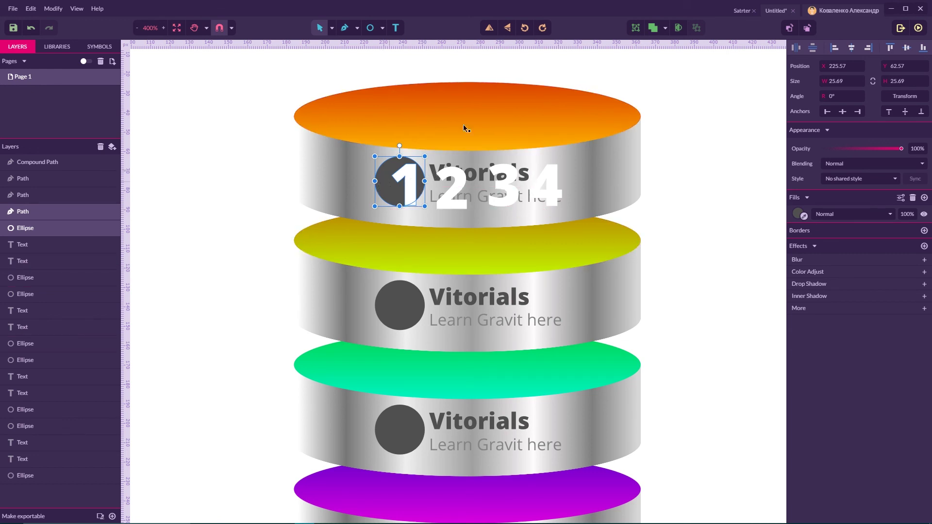
left_click(665, 28)
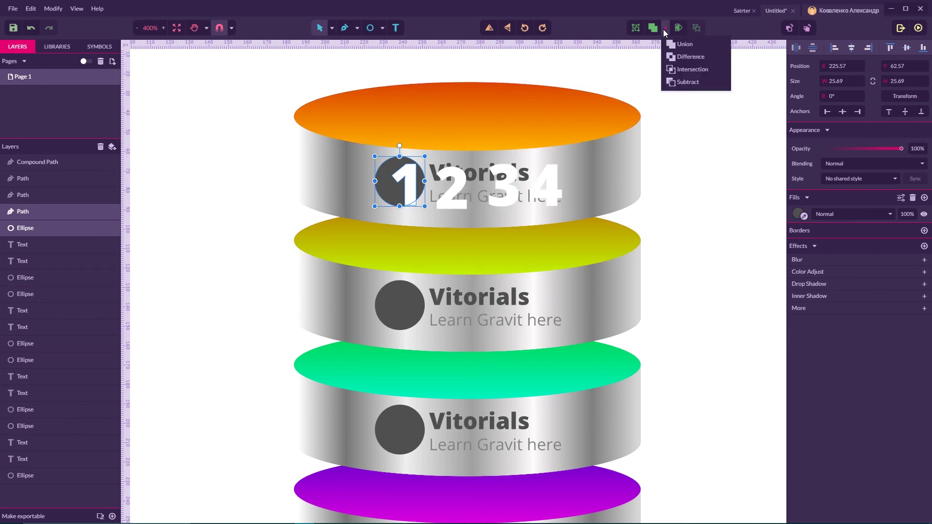
left_click(681, 82)
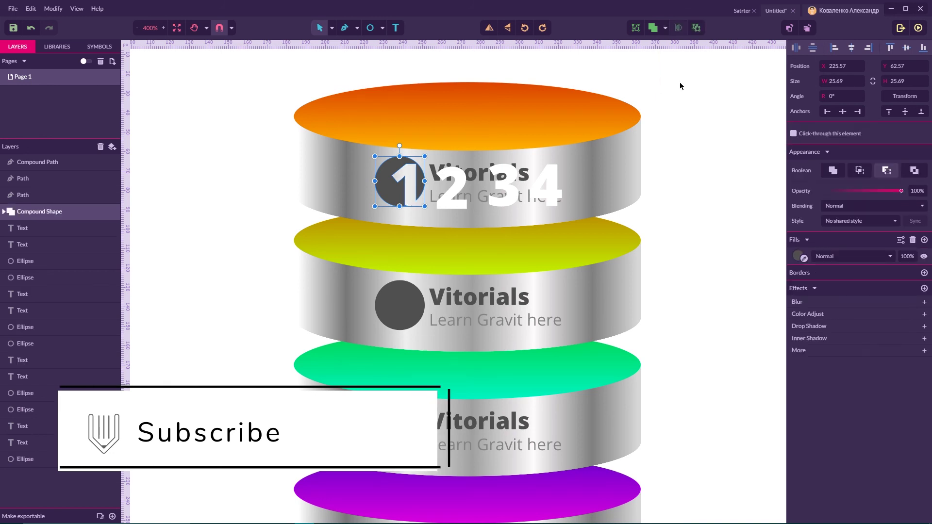
left_click(687, 118)
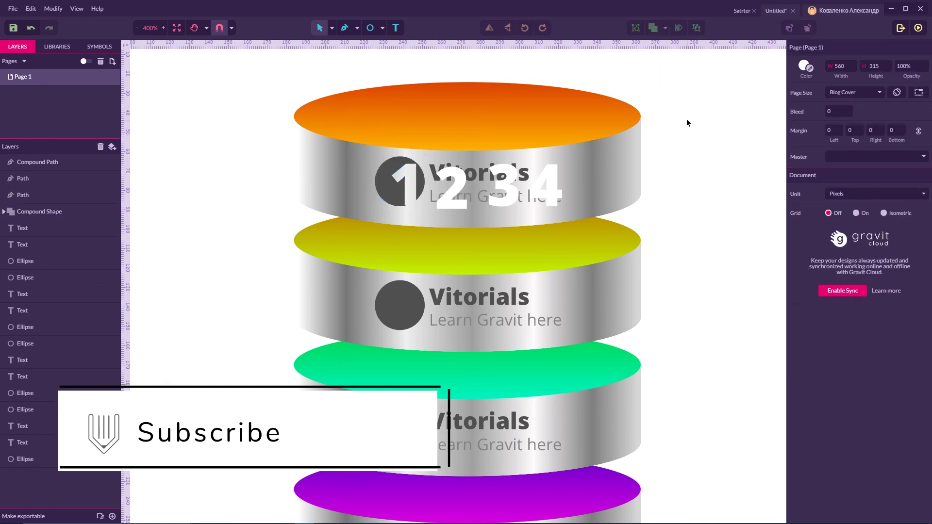
double_click(406, 185)
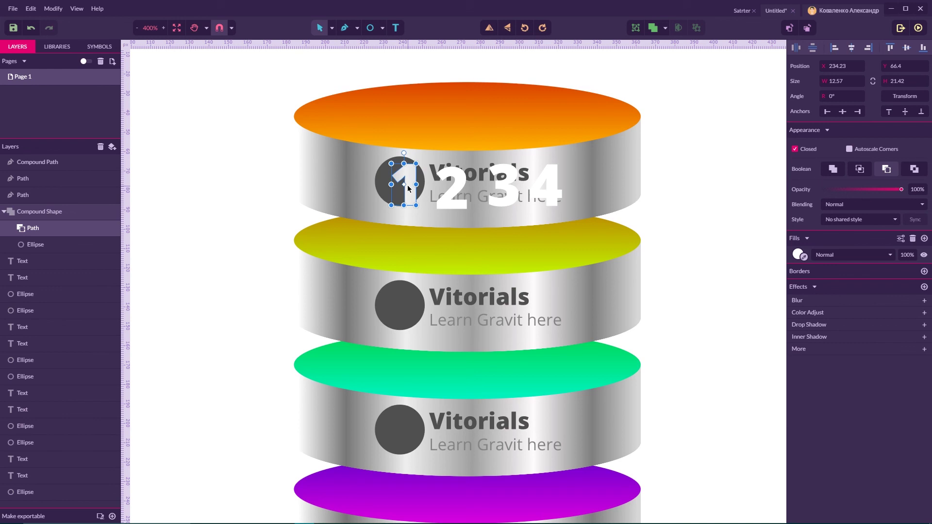
left_click(728, 152)
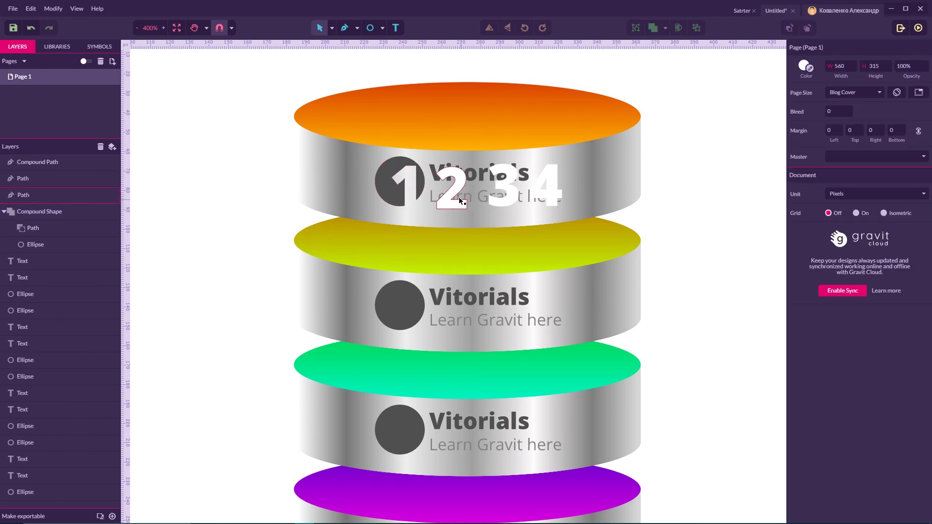
- Move the 2 onto the second tier's circle and subtract it
left_click_drag(460, 200, 411, 313)
left_click(388, 294, "shift")
left_click(665, 28)
left_click(680, 58)
scroll(655, 151, "down", 1)
left_click(655, 150)
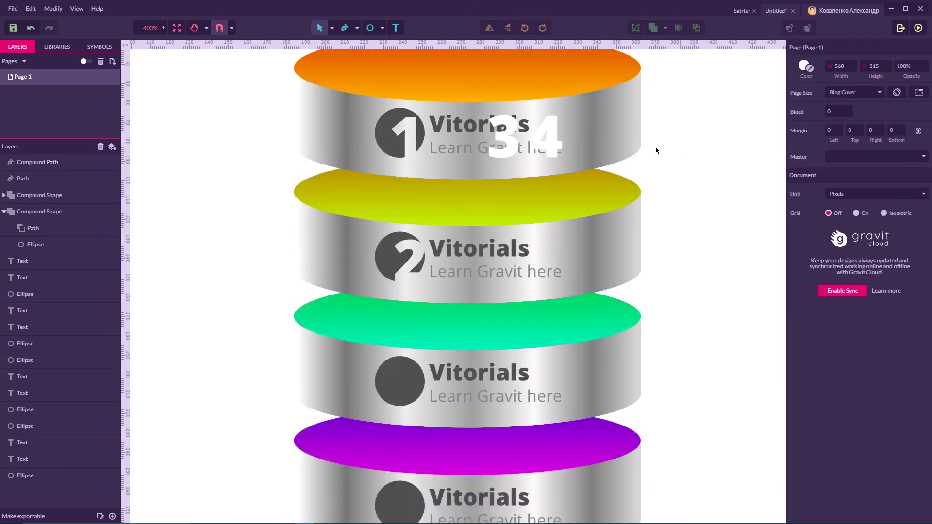
- Move the 3 onto the third tier's circle and subtract it
scroll(656, 151, "down", 1)
left_click_drag(514, 100, 420, 347)
left_click(383, 335, "shift")
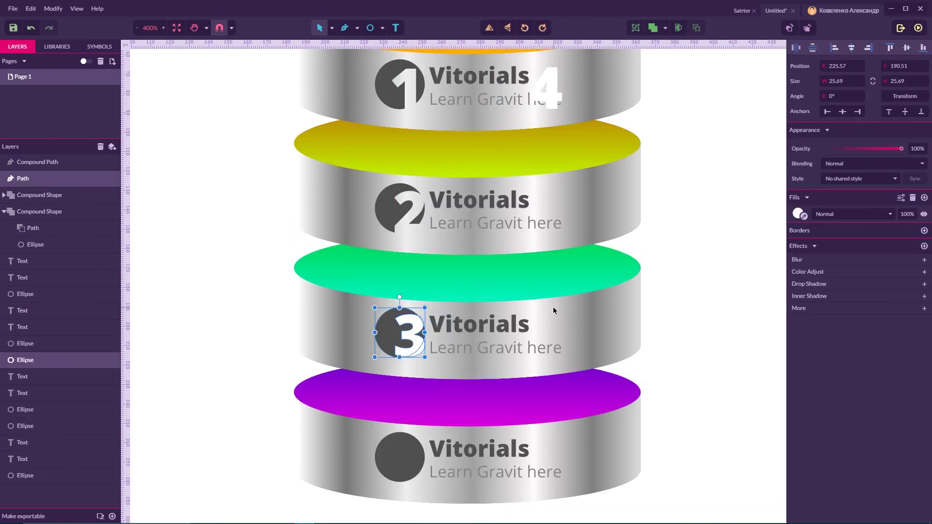
left_click(665, 28)
left_click(685, 72)
scroll(663, 169, "up", 1)
left_click(663, 169)
- Subtract the 4 from the bottom circle, then select that tier's Vitorials title and subtitle
left_click_drag(544, 145, 413, 321)
left_click(383, 301, "shift")
left_click(665, 28)
left_click(684, 72)
left_click(711, 150)
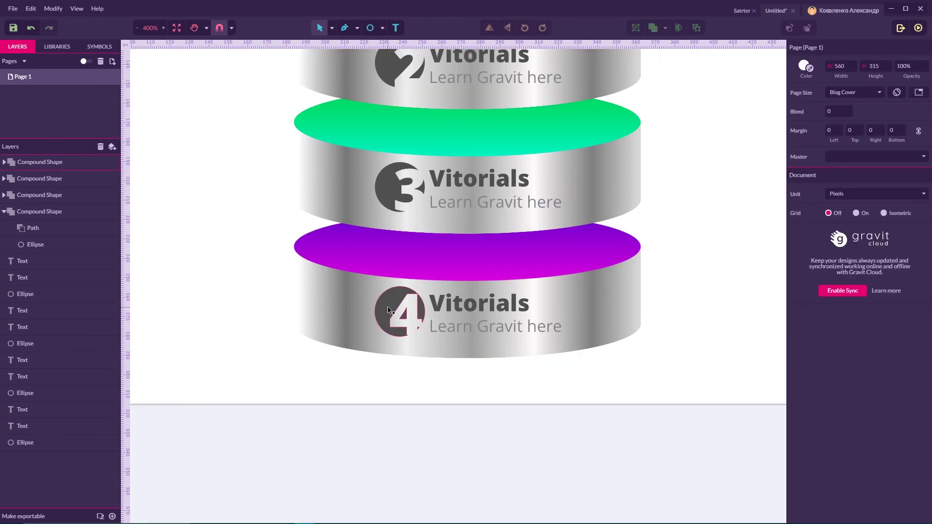
left_click(451, 303)
left_click(481, 327, "shift")
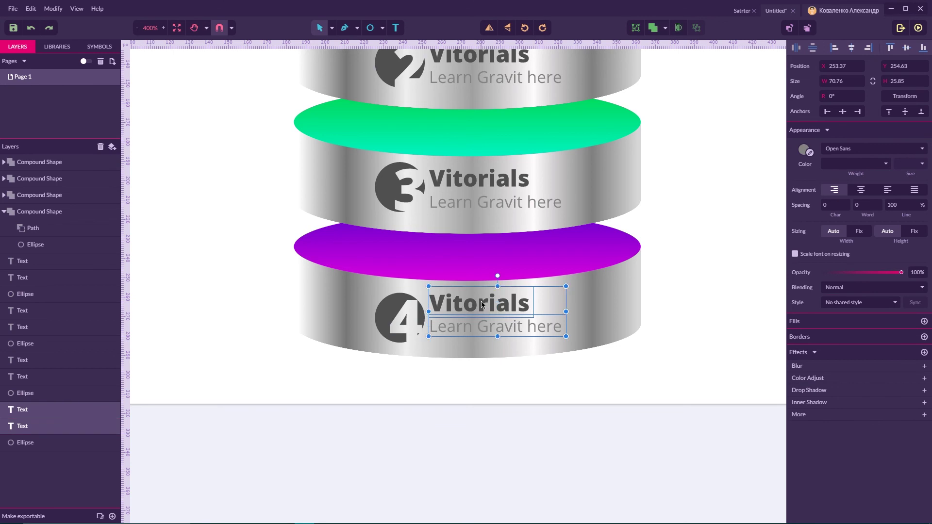
- Lower the bottom tier's texts and raise the purple tier's Long Shadow Length to 50
key("Down")
key("Down")
key("Down")
left_click(589, 258)
double_click(868, 401)
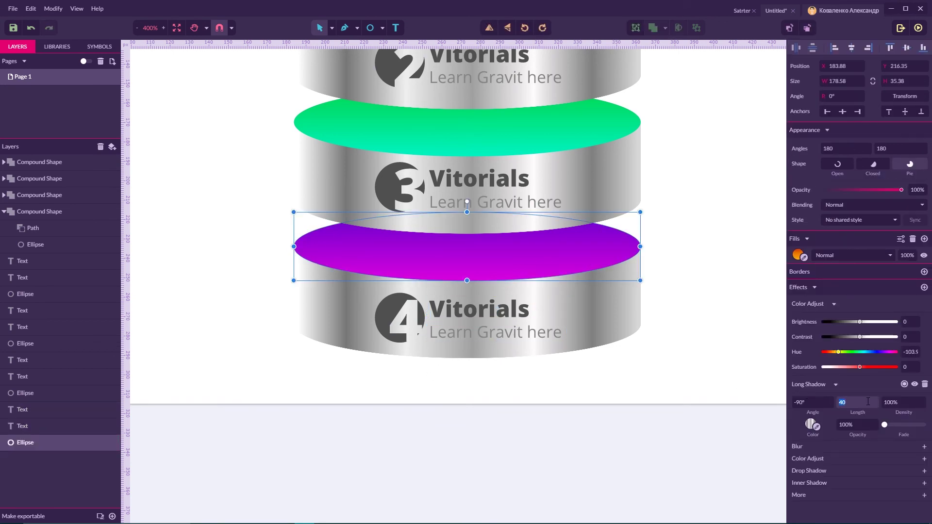
key("Up")
key("Up")
key("Up")
key("Up")
key("Up")
key("Up")
key("Up")
key("Up")
key("Up")
key("Up")
key("Up")
key("Up")
key("Up")
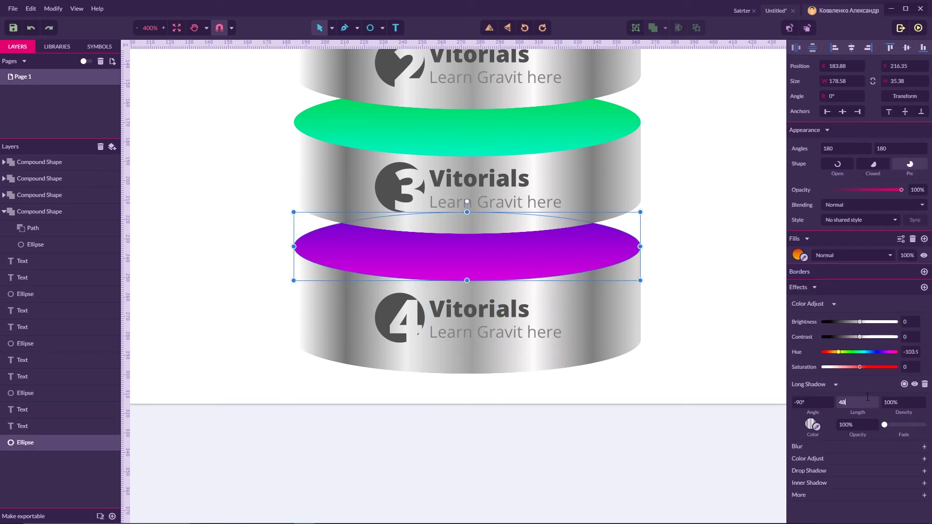
left_click(757, 414)
- Move the bottom tier's title, subtitle and cut-out 4 circle down the longer body
left_click(490, 325)
left_click(485, 307, "shift")
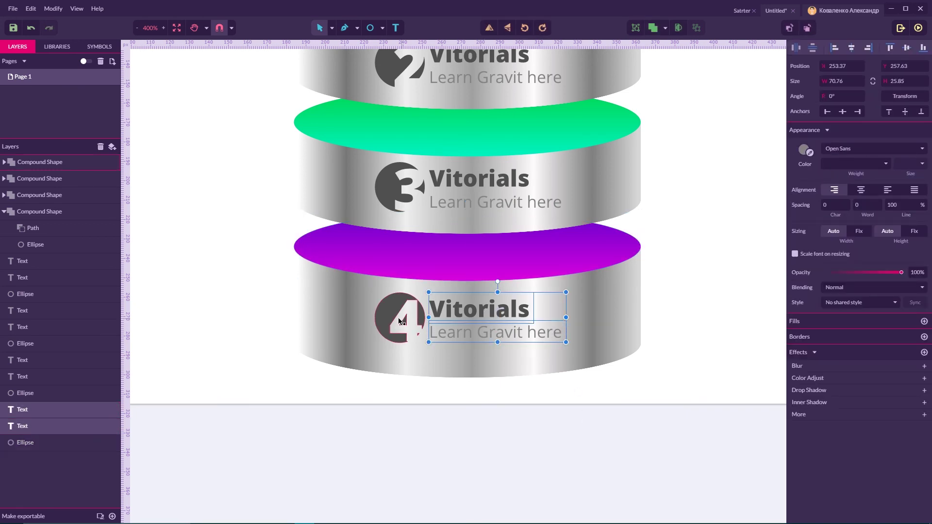
left_click(400, 321, "shift")
left_click_drag(458, 308, 460, 320)
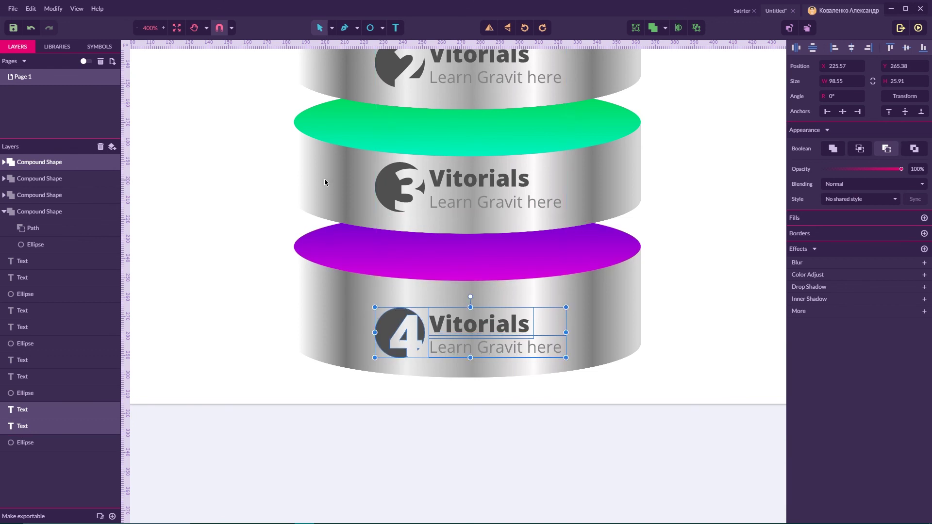
key("Escape")
- Raise the green tier's Long Shadow Length to 45 and select the tier 3 label elements
left_click(350, 121)
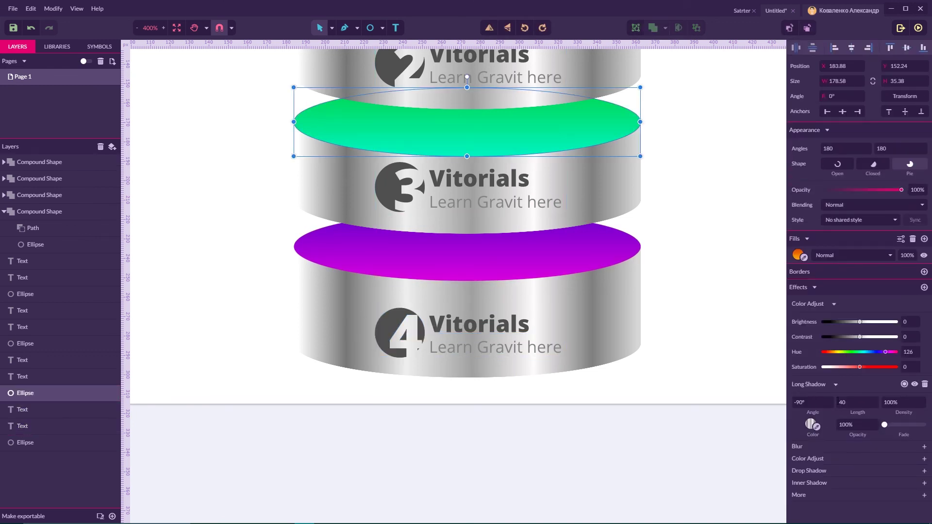
left_click(854, 399)
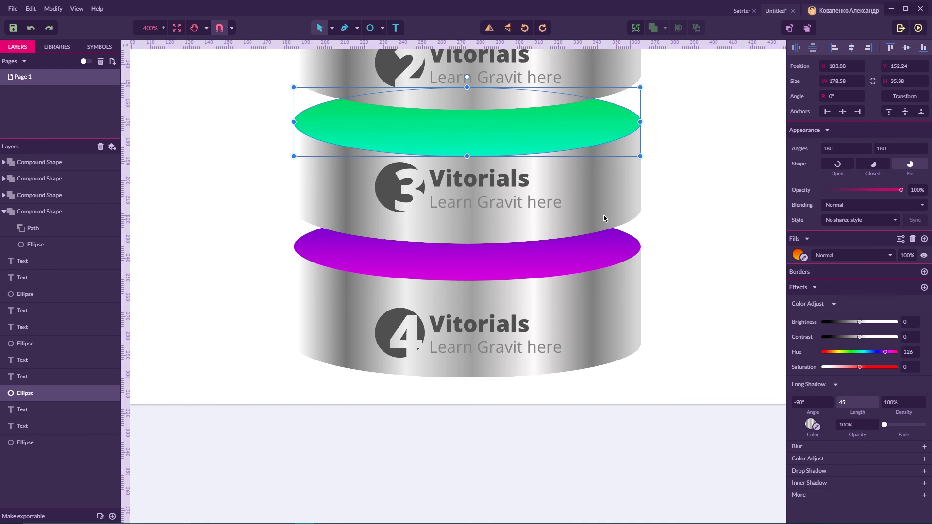
left_click(480, 179)
left_click(404, 183, "shift")
left_click(469, 203, "shift")
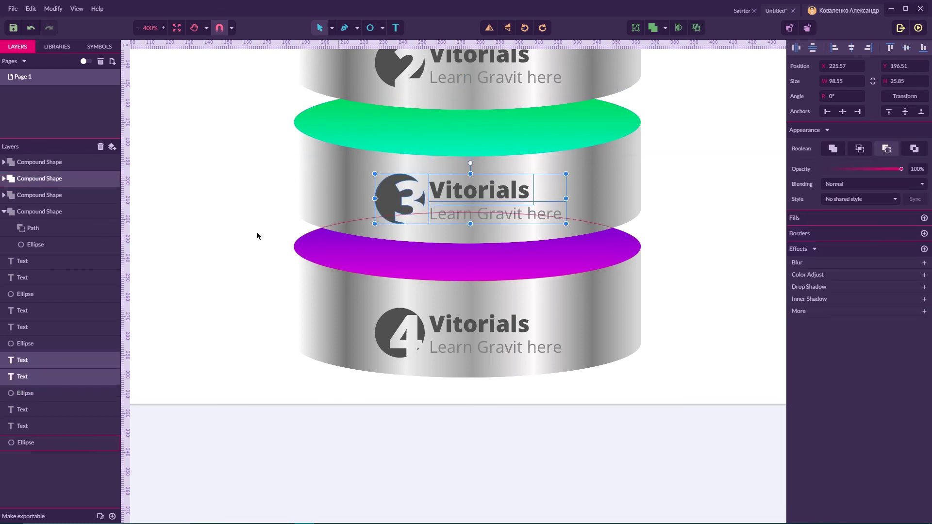
left_click(203, 224)
- Zoom out to 200% and scroll to centre the page on the numbered four-tier column
key("ctrl+minus")
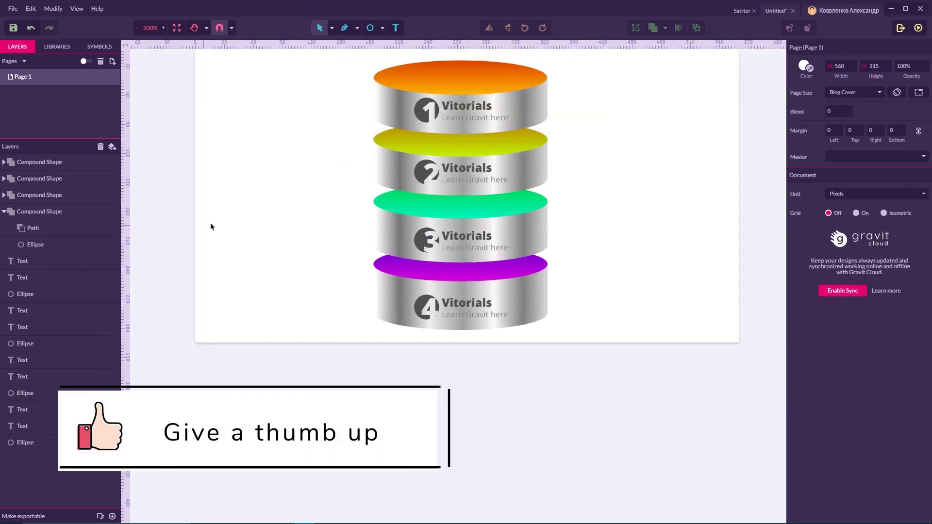
scroll(601, 225, "up", 2)
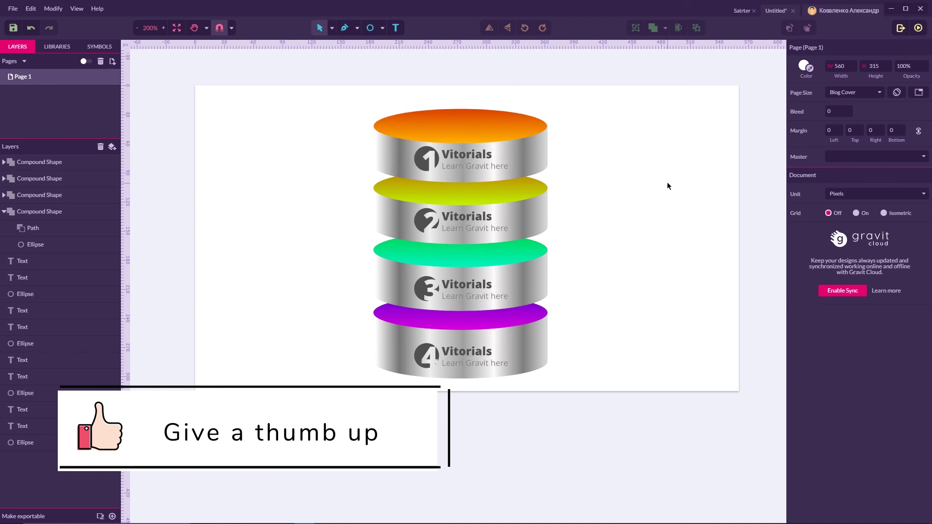